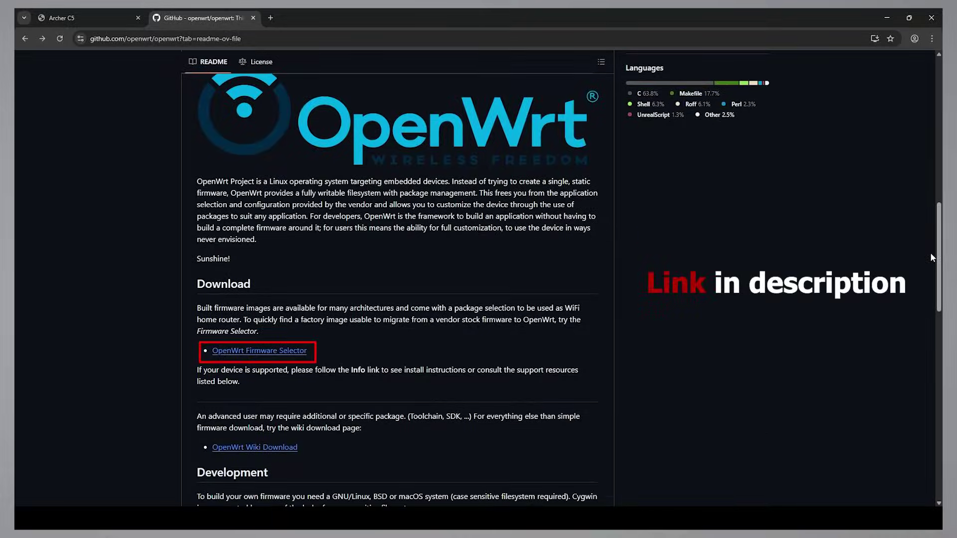
- Find 'archer c5 v1' in the Firmware Selector and download its 24.10.1 factory image
{"action": "left_click", "coordinate": [301, 351]}
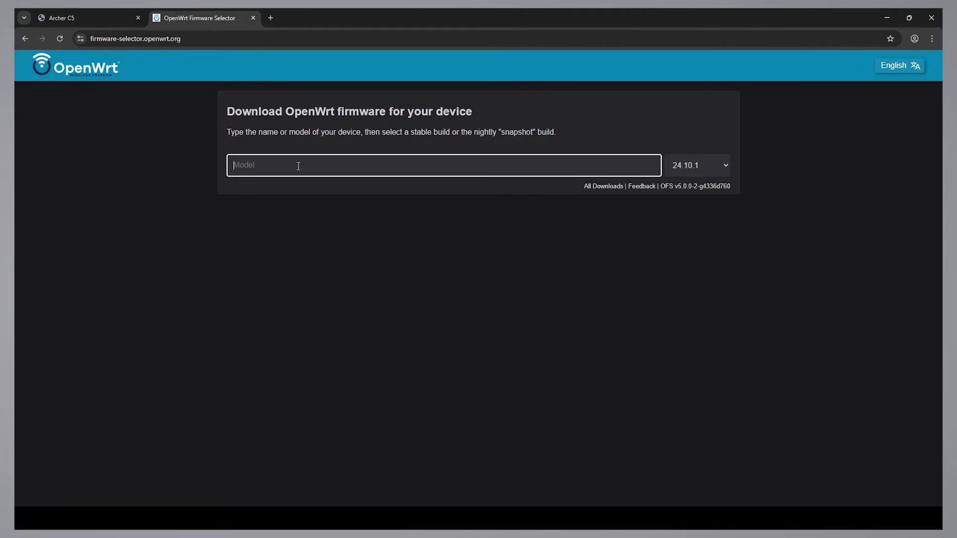
{"action": "type", "text": "archer c5"}
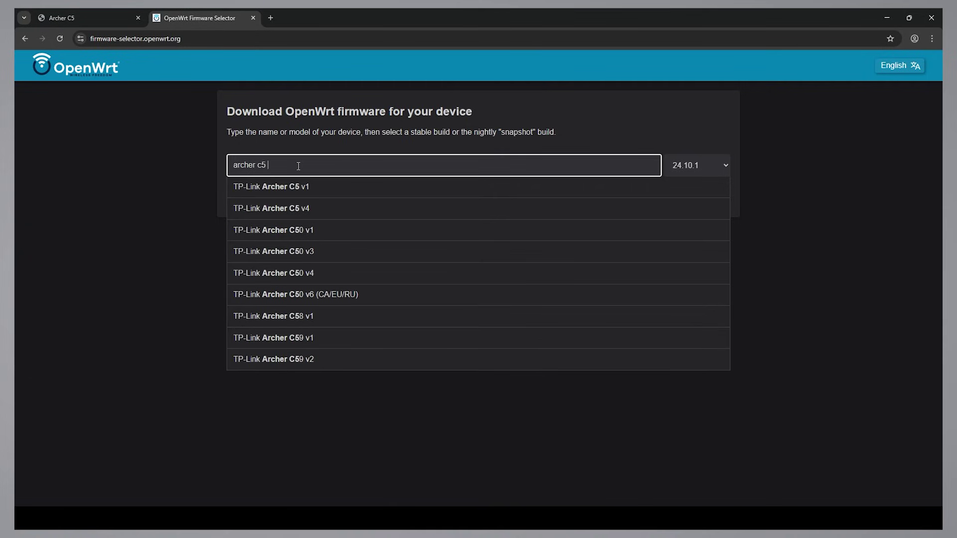
{"action": "type", "text": " v1"}
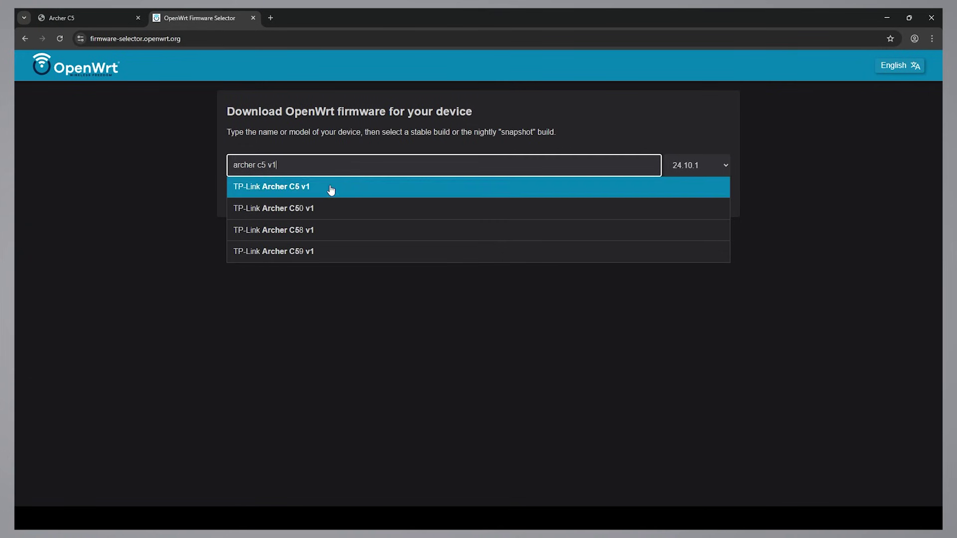
{"action": "left_click", "coordinate": [332, 188]}
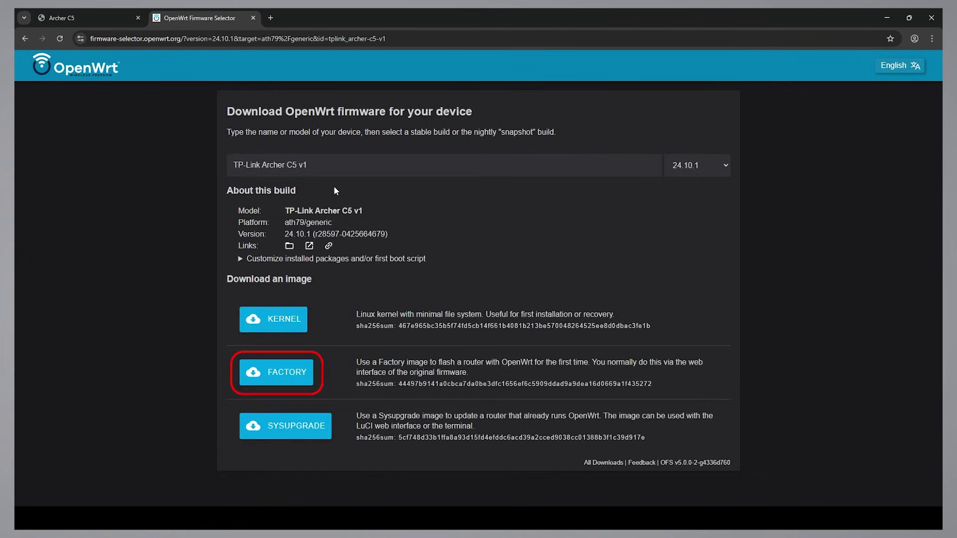
{"action": "left_click", "coordinate": [282, 383]}
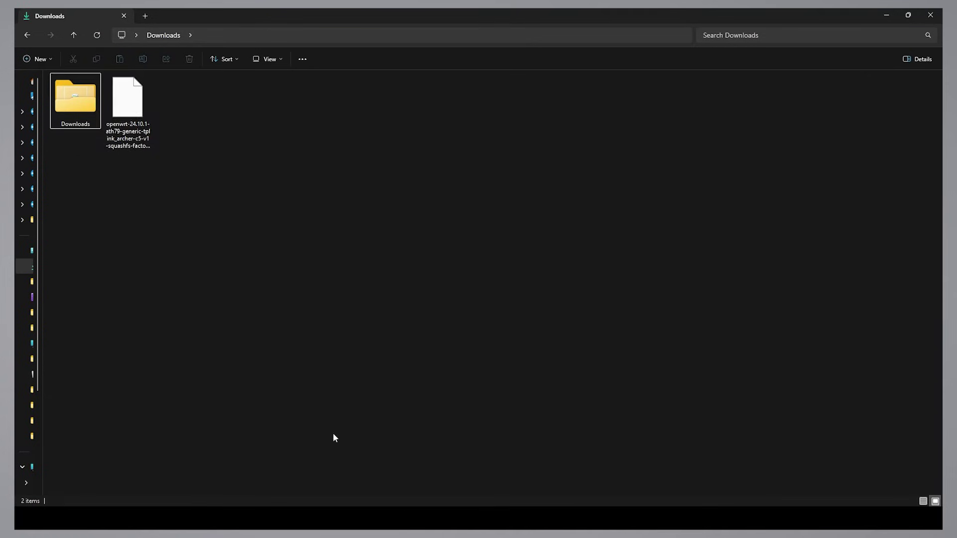
- Rename the downloaded .bin in Downloads to openwrt.bin, then turn the PC's Wi-Fi off
{"action": "left_click", "coordinate": [122, 130]}
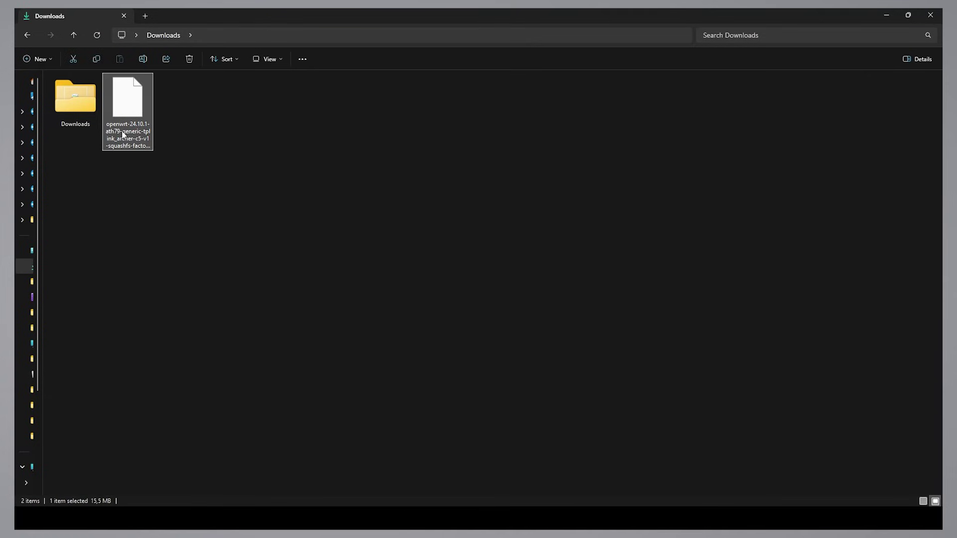
{"action": "left_click", "coordinate": [121, 131]}
{"action": "type", "text": "openwrt.bin"}
{"action": "left_click", "coordinate": [156, 201]}
{"action": "left_click", "coordinate": [589, 444]}
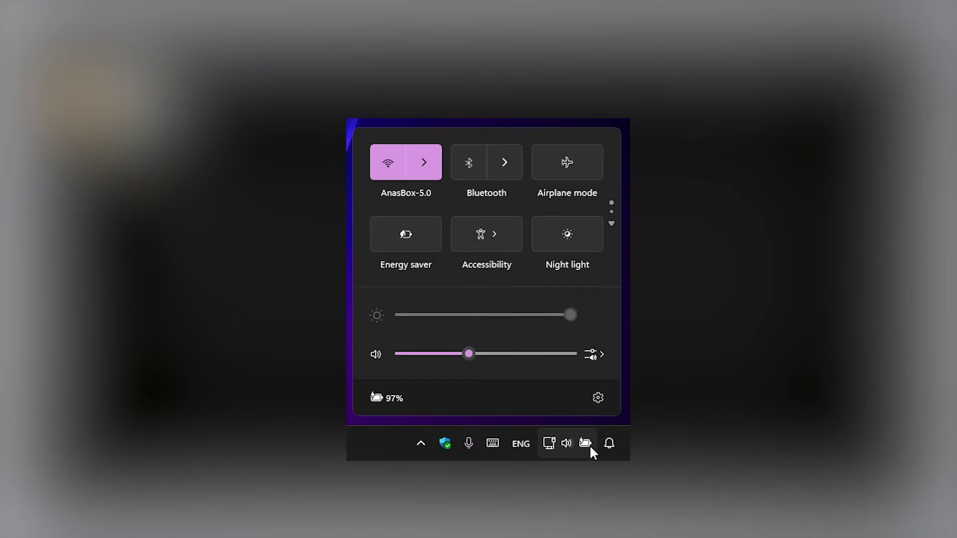
{"action": "left_click", "coordinate": [389, 163]}
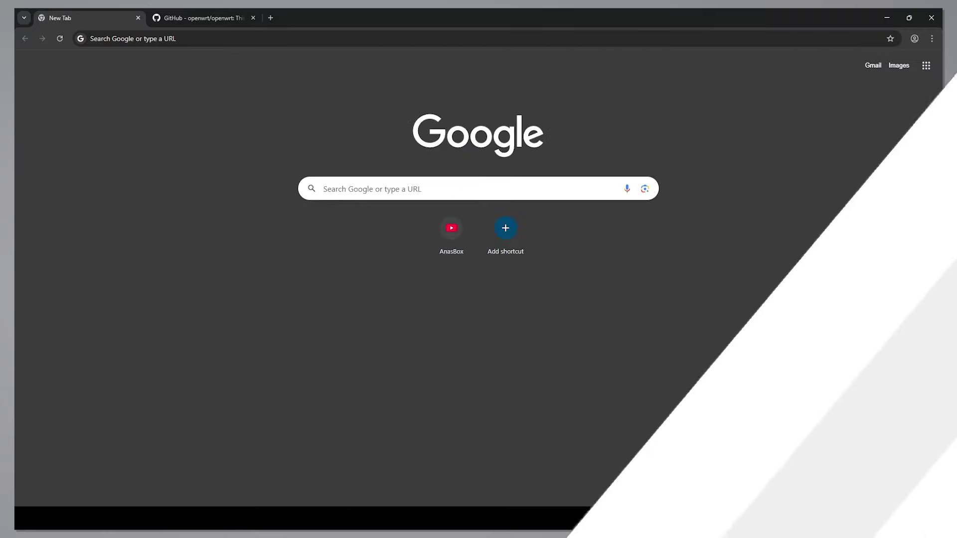
- Open 192.168.0.1 and log in to the TP-Link admin with the saved username and password
{"action": "left_click", "coordinate": [227, 35]}
{"action": "type", "text": "1"}
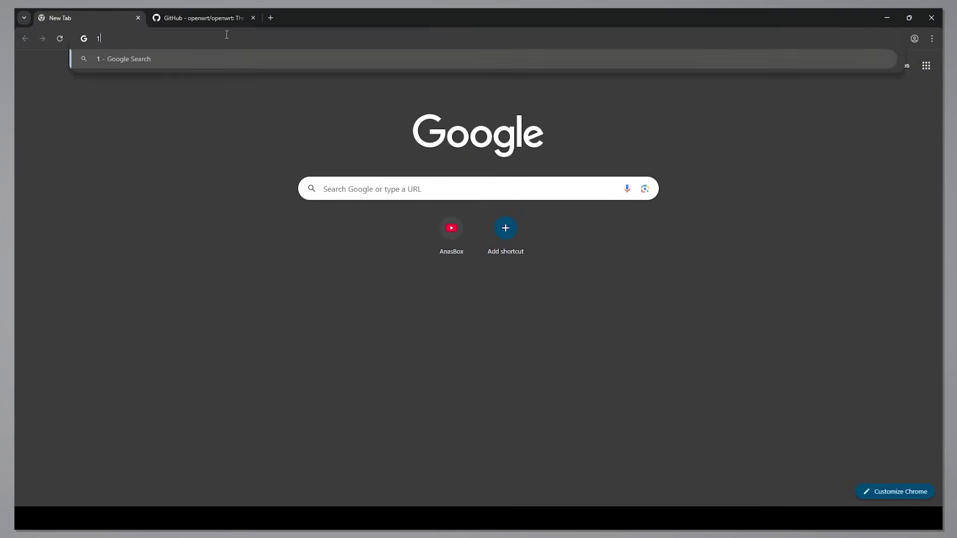
{"action": "type", "text": "92.168.0.1"}
{"action": "key", "text": "Return"}
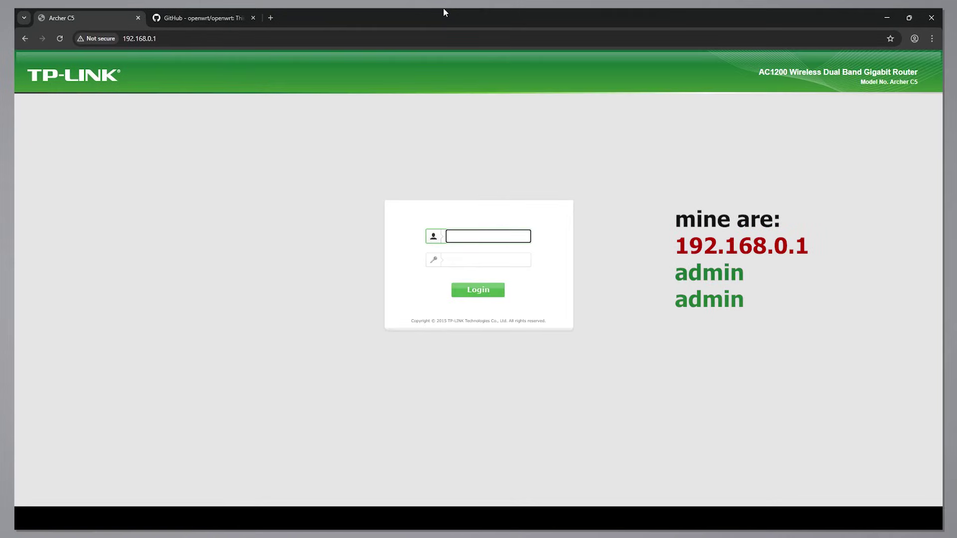
{"action": "left_click", "coordinate": [480, 237]}
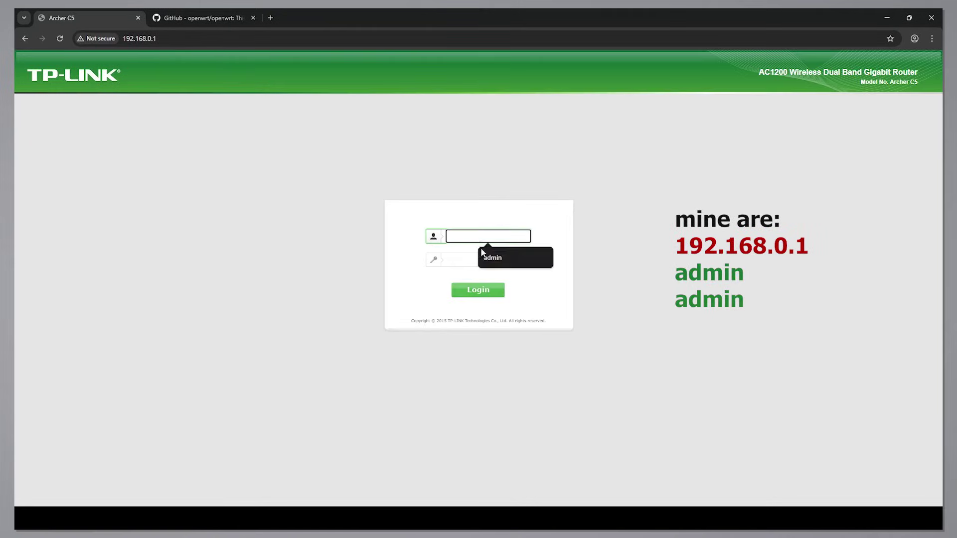
{"action": "left_click", "coordinate": [483, 255]}
{"action": "left_click", "coordinate": [474, 258]}
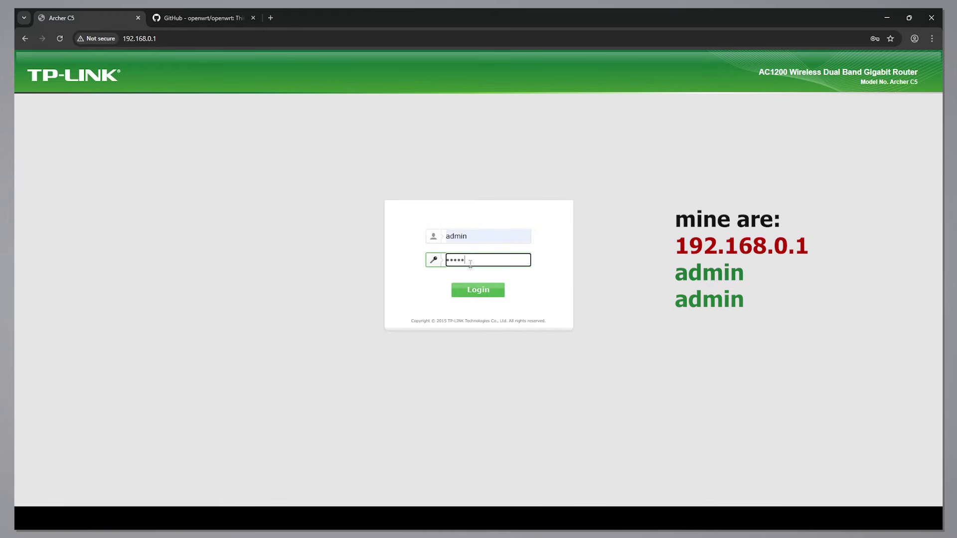
{"action": "left_click", "coordinate": [503, 296]}
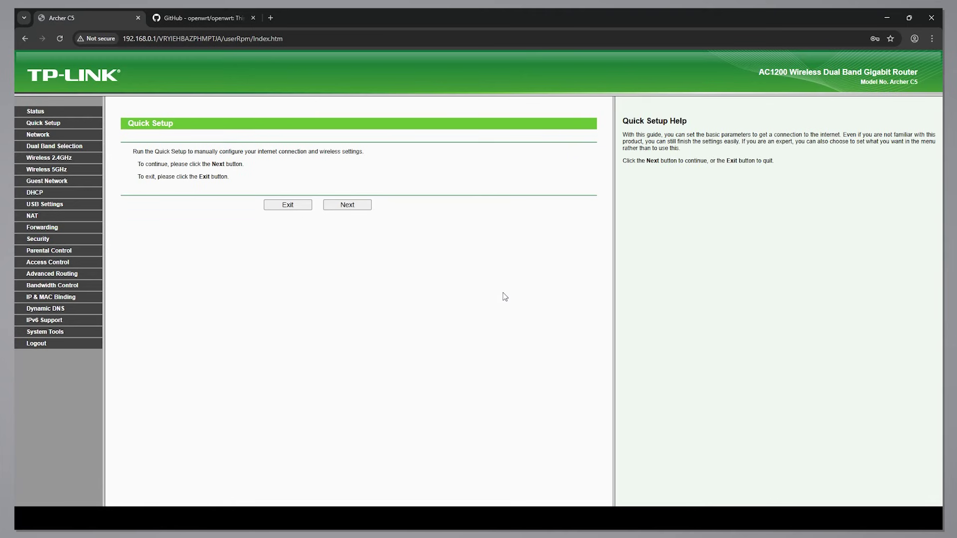
- Upload openwrt.bin under System Tools > Firmware Upgrade and confirm the upgrade
{"action": "left_click", "coordinate": [47, 333]}
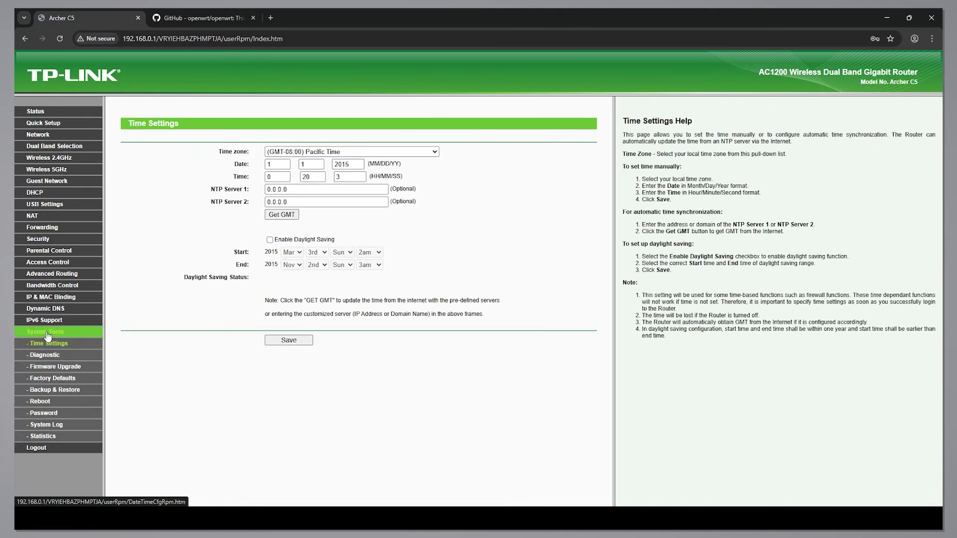
{"action": "left_click", "coordinate": [55, 366]}
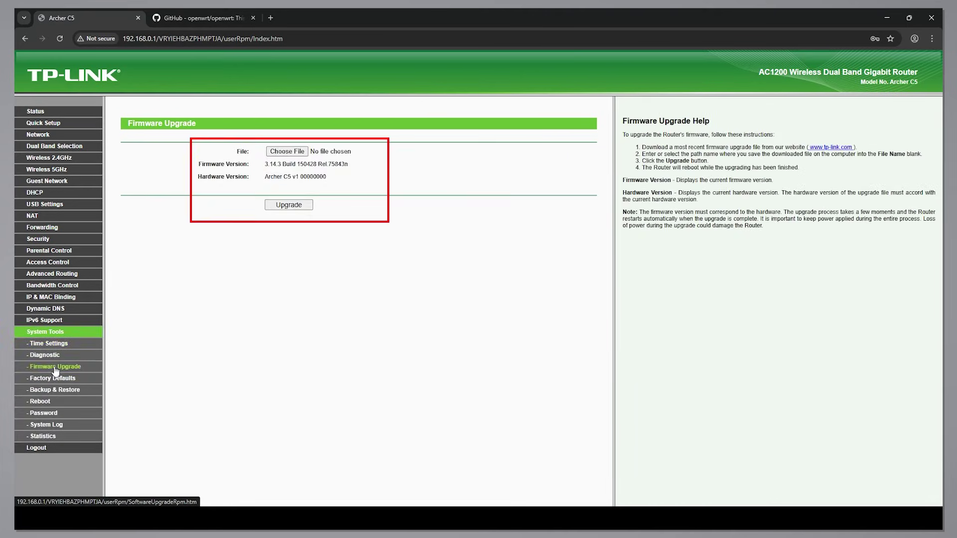
{"action": "left_click", "coordinate": [278, 152]}
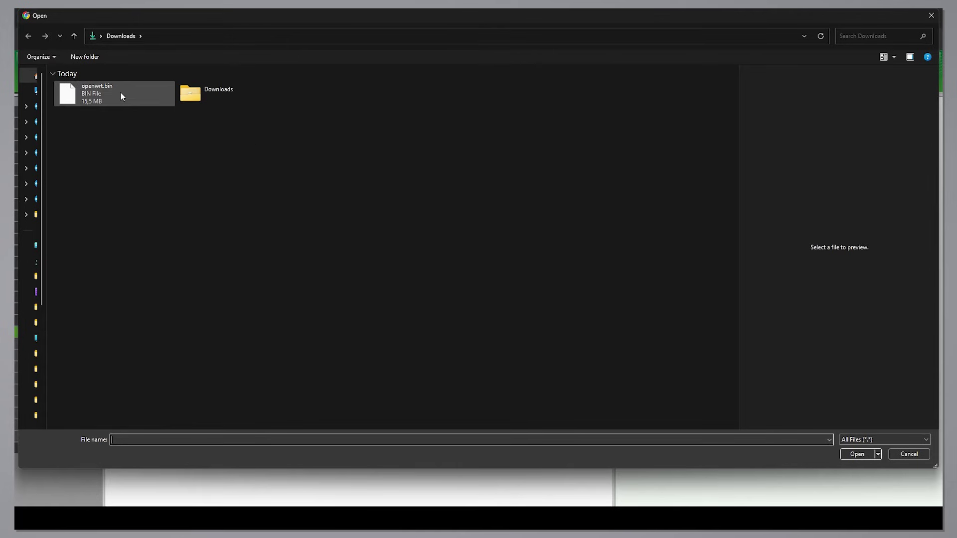
{"action": "left_click", "coordinate": [121, 97]}
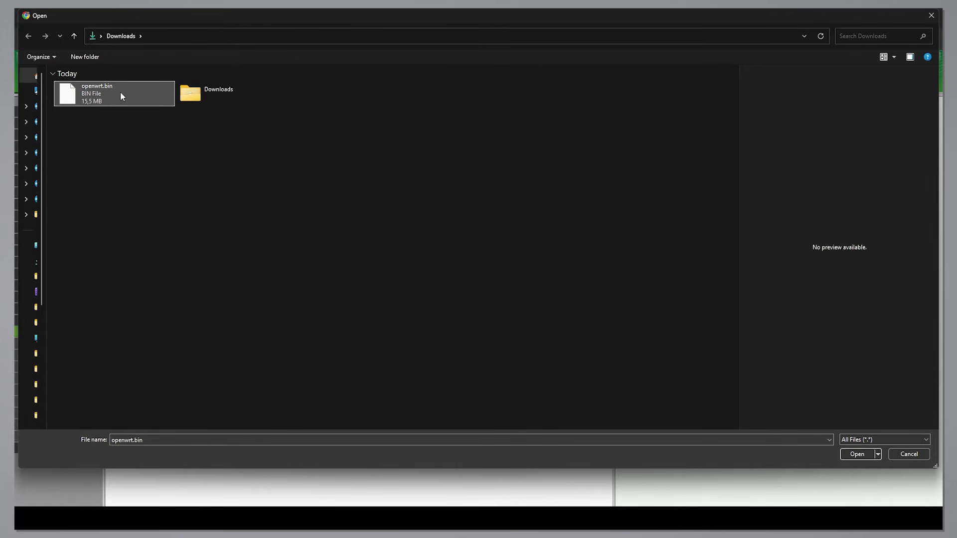
{"action": "left_click", "coordinate": [860, 453]}
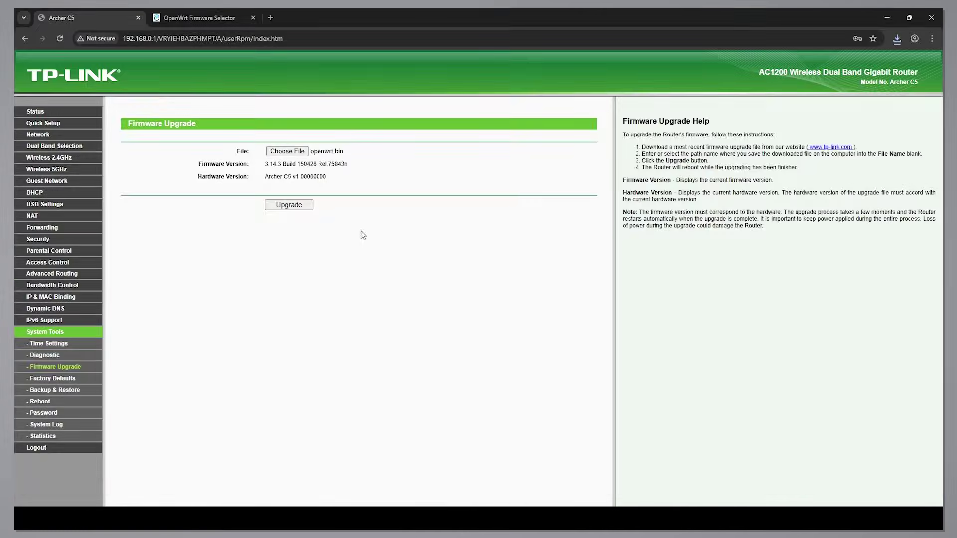
{"action": "left_click", "coordinate": [308, 206]}
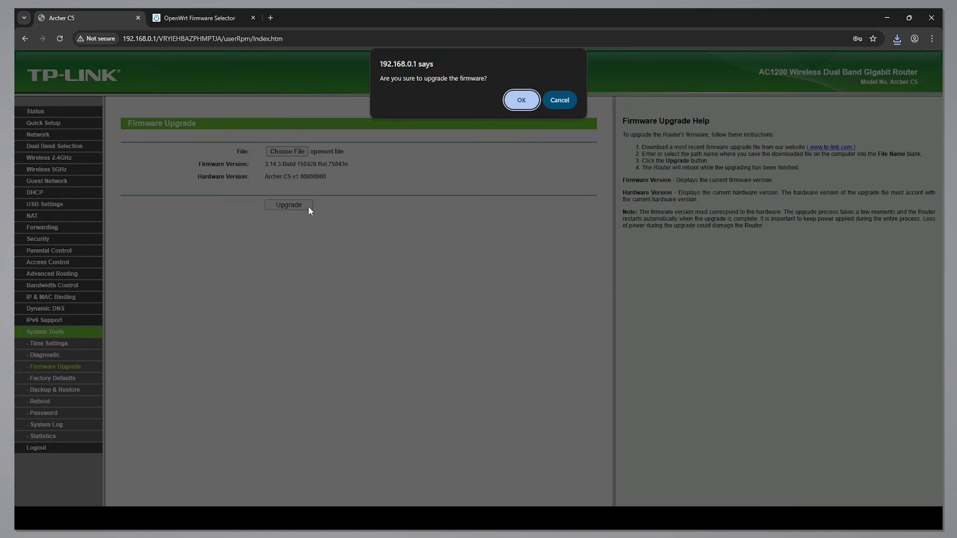
{"action": "left_click", "coordinate": [520, 101]}
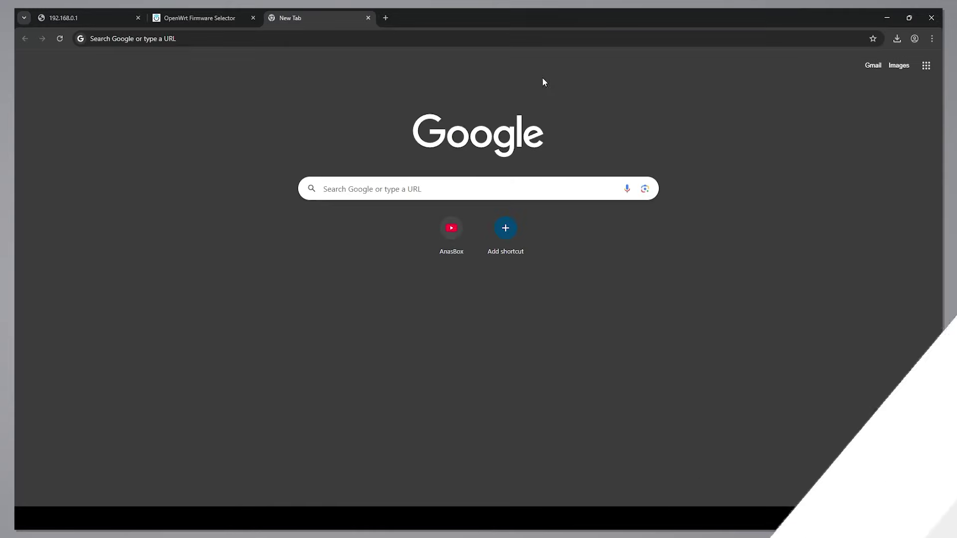
- Load 192.168.1.1 in the new tab to reach the OpenWrt LuCI Status page
{"action": "left_click", "coordinate": [462, 39]}
{"action": "type", "text": "19"}
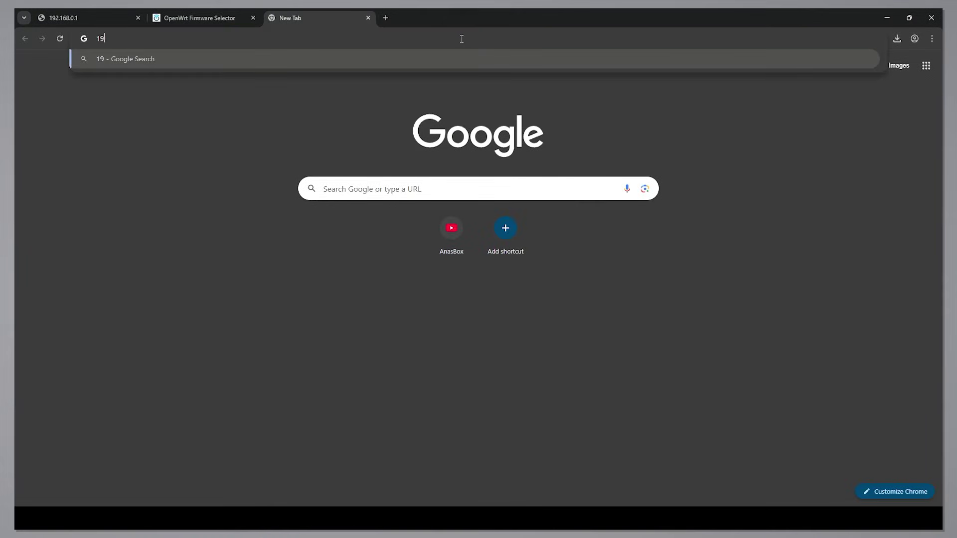
{"action": "type", "text": "2.168.1.1"}
{"action": "key", "text": "Return"}
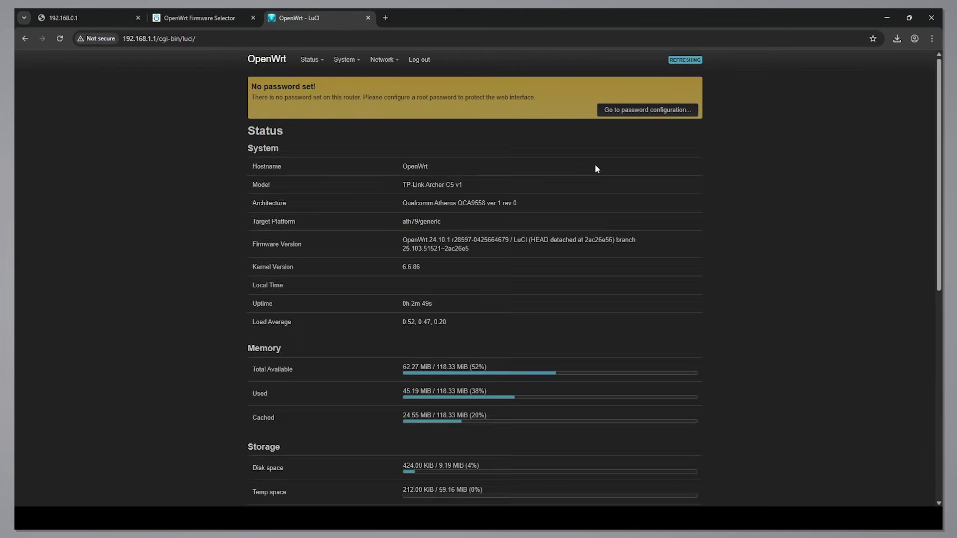
- Set and save a new router root password, declining the browser's offer to store it
{"action": "left_click", "coordinate": [619, 111]}
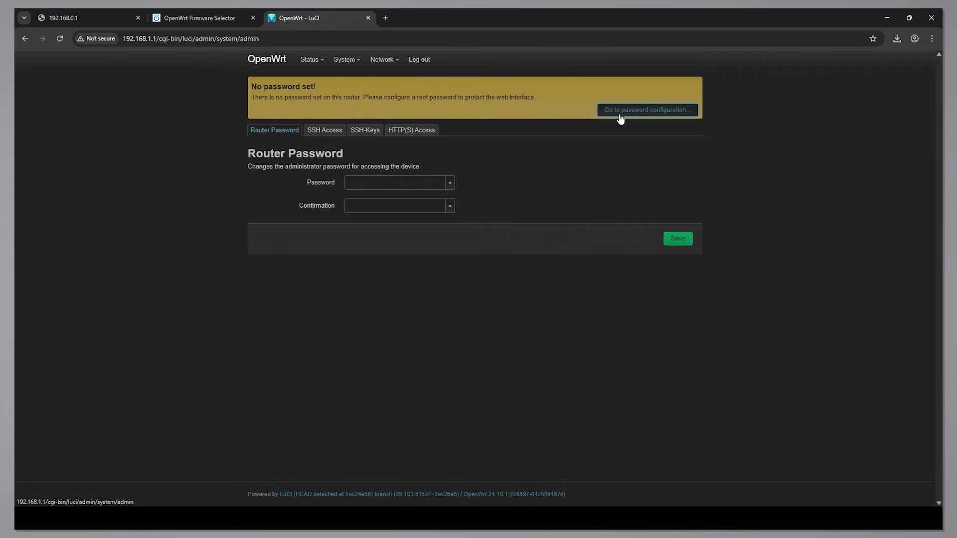
{"action": "left_click", "coordinate": [379, 182]}
{"action": "type", "text": "test"}
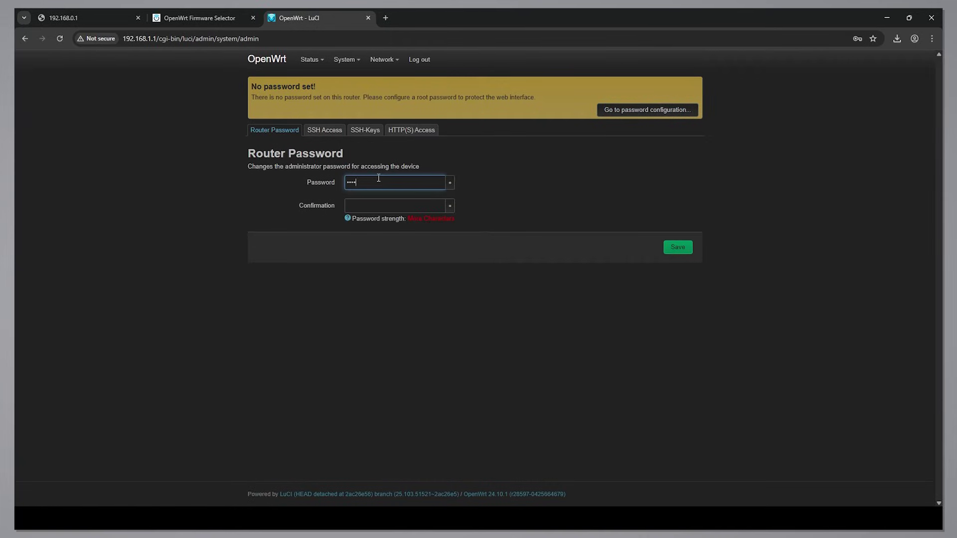
{"action": "type", "text": "1234"}
{"action": "key", "text": "Tab"}
{"action": "type", "text": "t"}
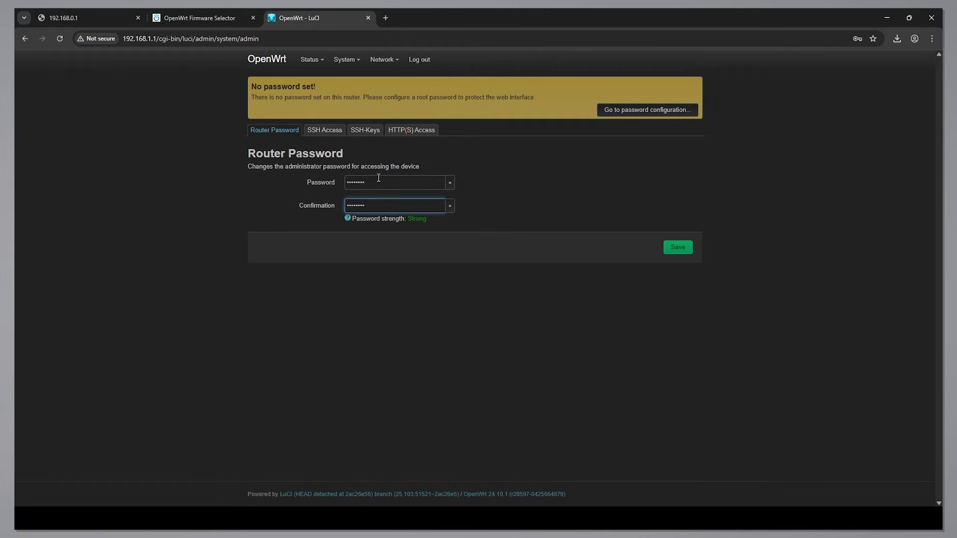
{"action": "type", "text": "est1234"}
{"action": "left_click", "coordinate": [678, 246]}
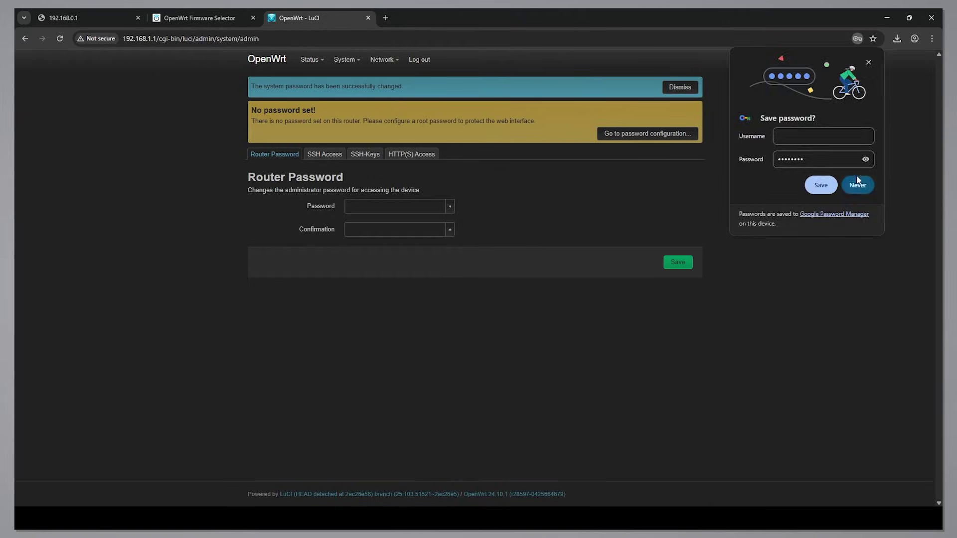
{"action": "left_click", "coordinate": [869, 62]}
- Log out and log back in as root with the new password
{"action": "left_click", "coordinate": [416, 60]}
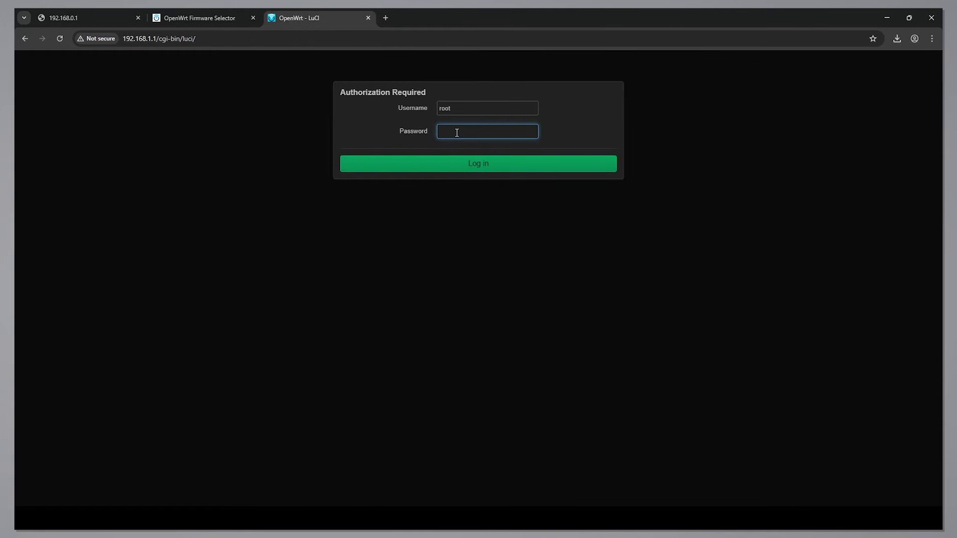
{"action": "type", "text": "34"}
{"action": "key", "text": "Return"}
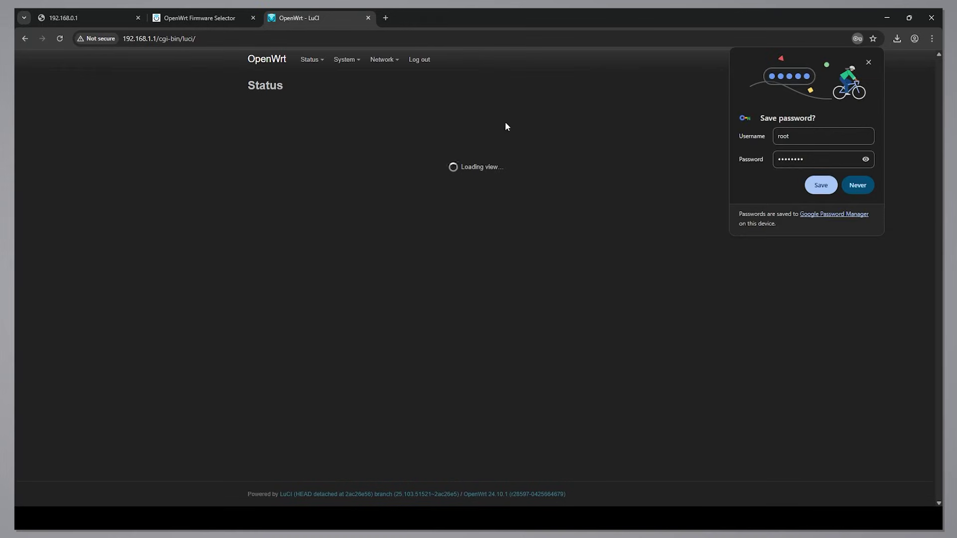
{"action": "left_click", "coordinate": [869, 63]}
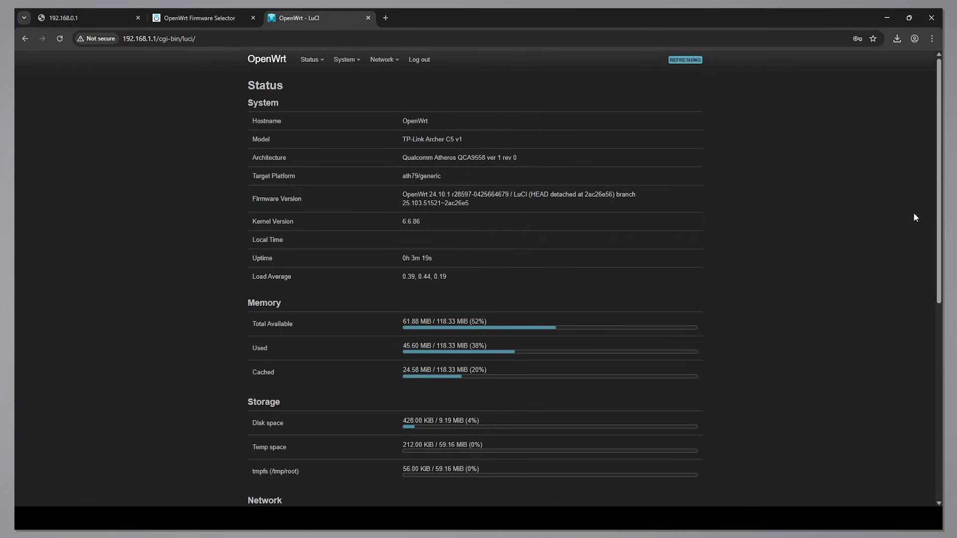
- Scroll the Status page down to check the disabled wireless radios
{"action": "scroll", "coordinate": [937, 214], "scroll_direction": "down", "scroll_amount": 7}
{"action": "scroll", "coordinate": [475, 284], "scroll_direction": "down", "scroll_amount": 1}
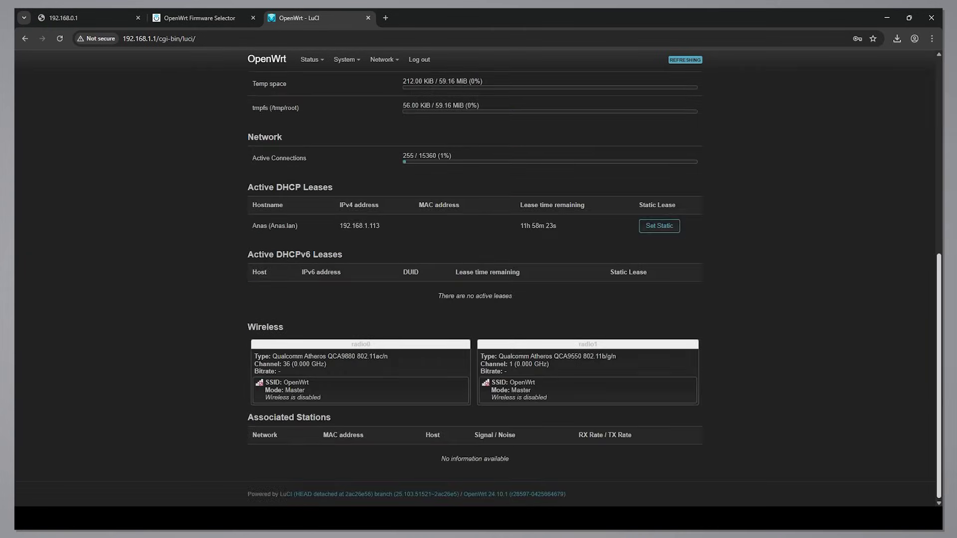
{"action": "left_click_drag", "start_coordinate": [940, 390], "coordinate": [920, 144]}
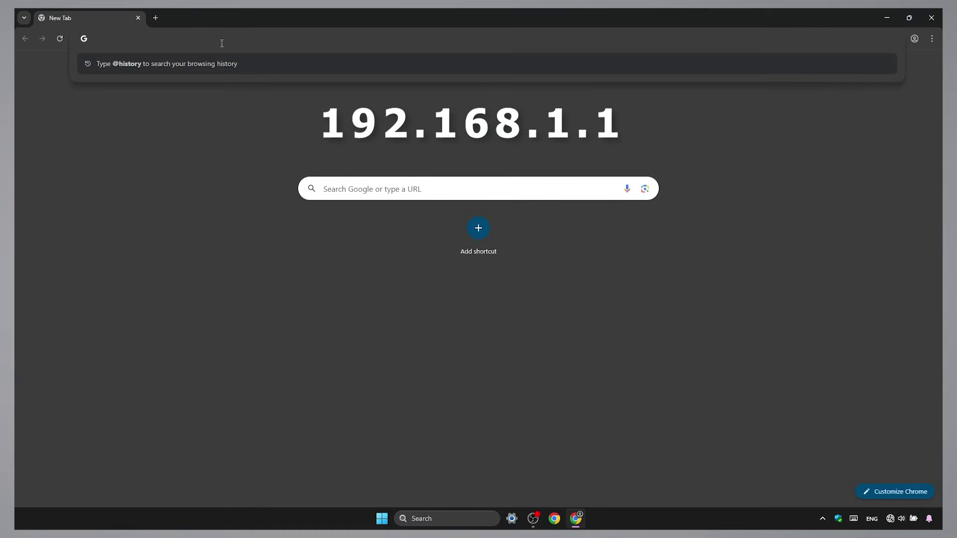
- Open 192.168.1.1, log in with the root password, and decline saving the password
{"action": "type", "text": "192.168.1.1/cgi-bin/luci/"}
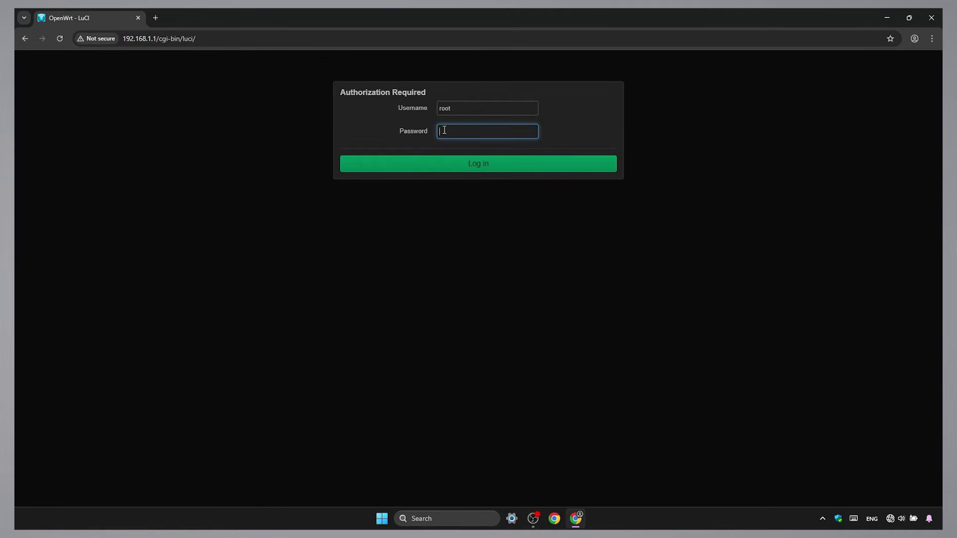
{"action": "type", "text": "•••••"}
{"action": "key", "text": "Return"}
{"action": "left_click", "coordinate": [837, 186]}
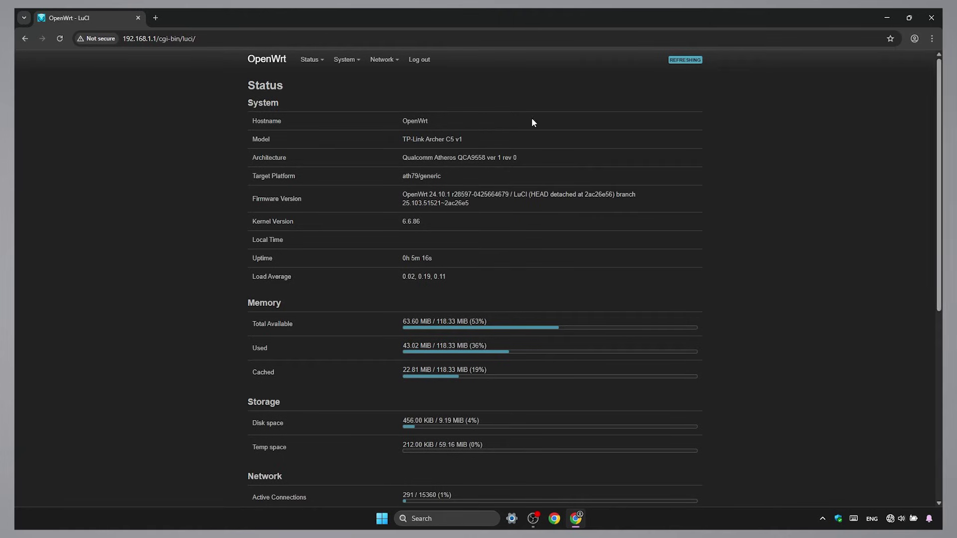
{"action": "mouse_move", "coordinate": [383, 59]}
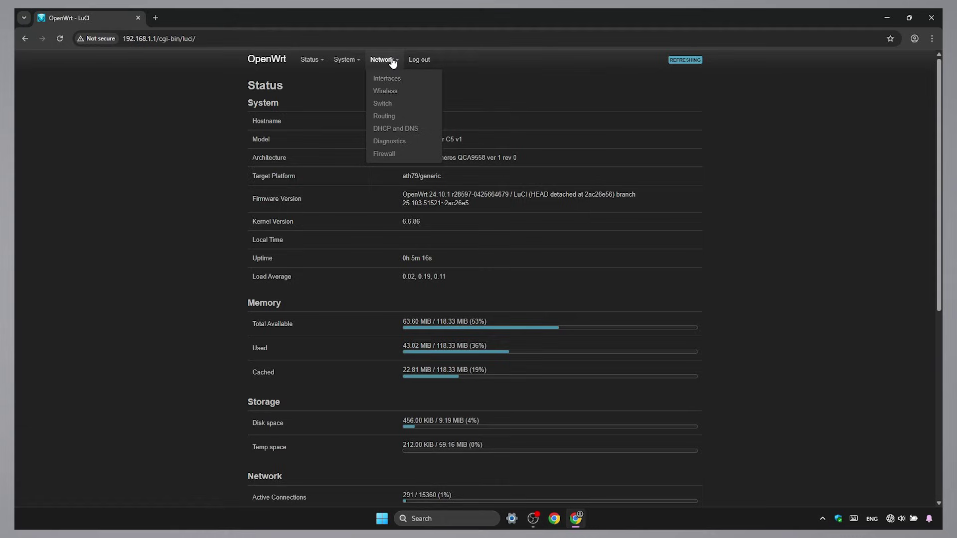
- Delete the wan6 and wan interfaces on the Network > Interfaces page
{"action": "left_click", "coordinate": [411, 85]}
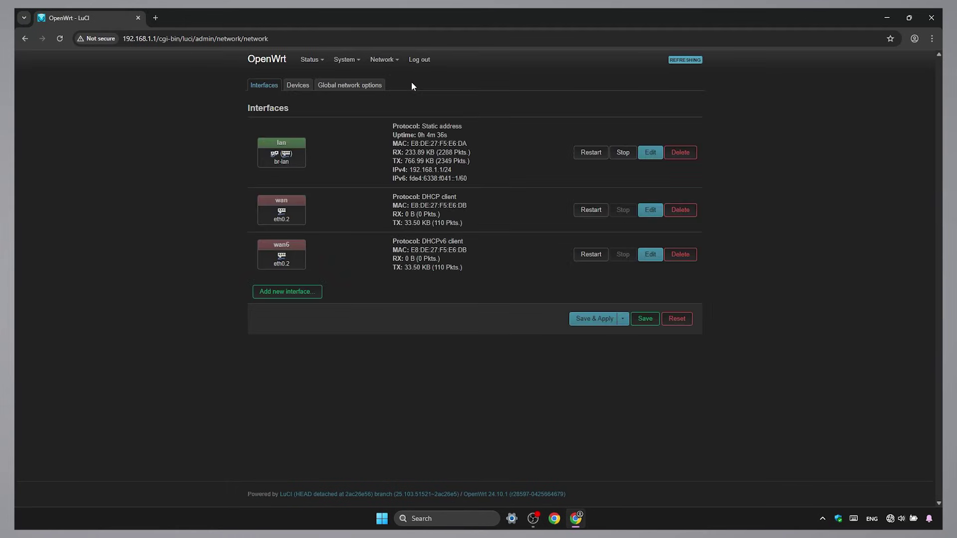
{"action": "left_click", "coordinate": [684, 256]}
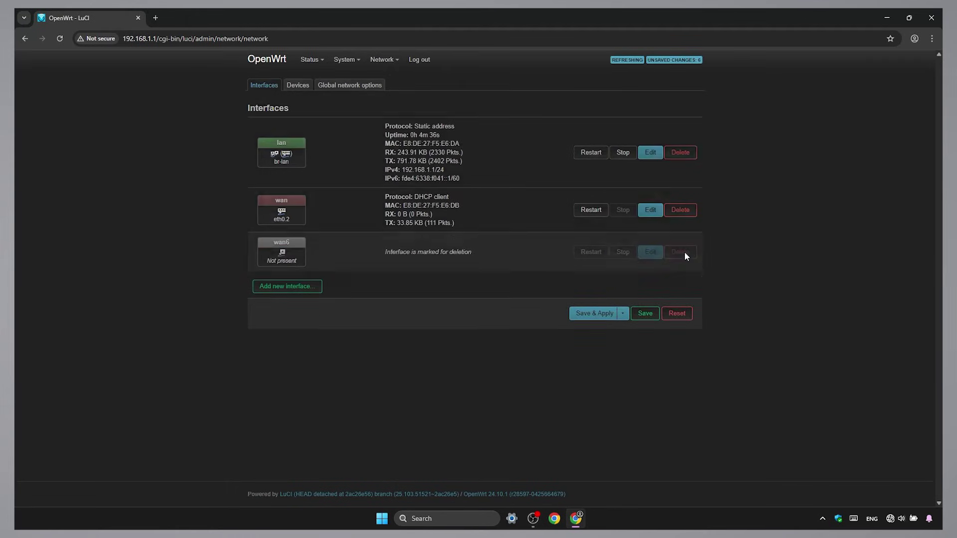
{"action": "left_click", "coordinate": [680, 212]}
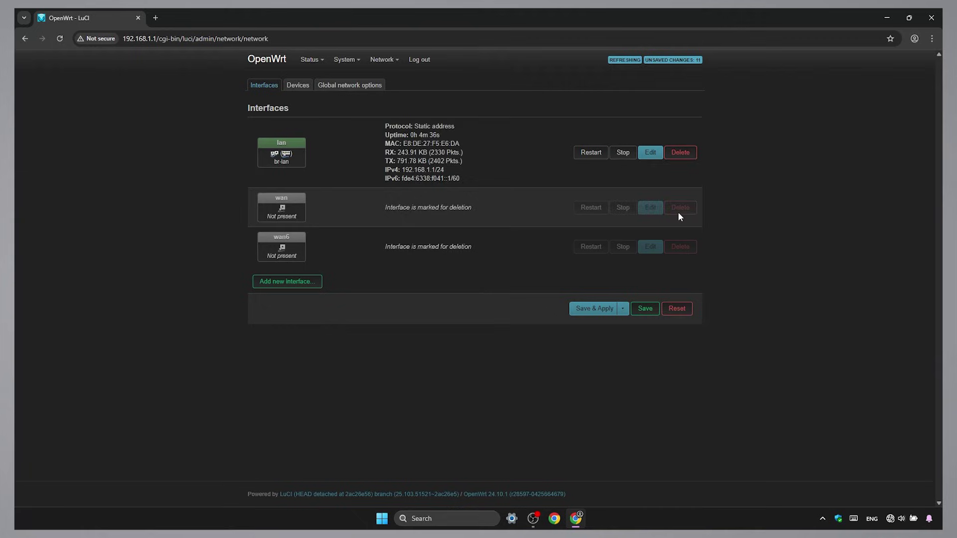
{"action": "mouse_move", "coordinate": [397, 63]}
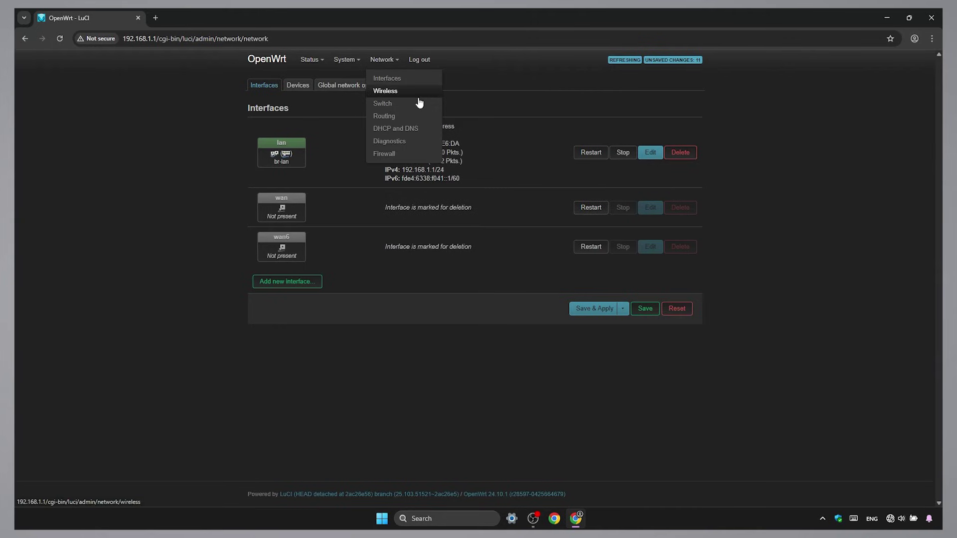
- Delete the wan zone in Network > Firewall, then go to the Wireless overview
{"action": "left_click", "coordinate": [427, 154]}
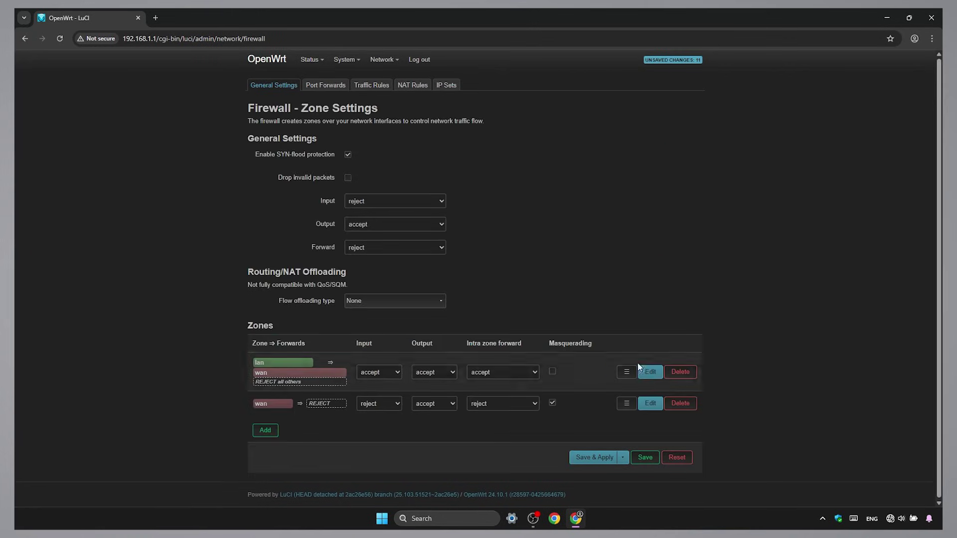
{"action": "left_click", "coordinate": [674, 404]}
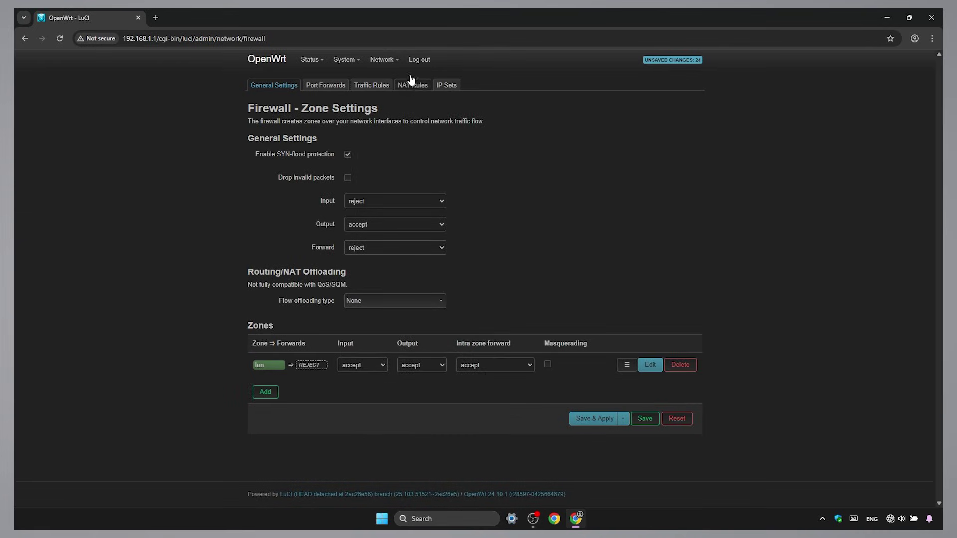
{"action": "mouse_move", "coordinate": [395, 60]}
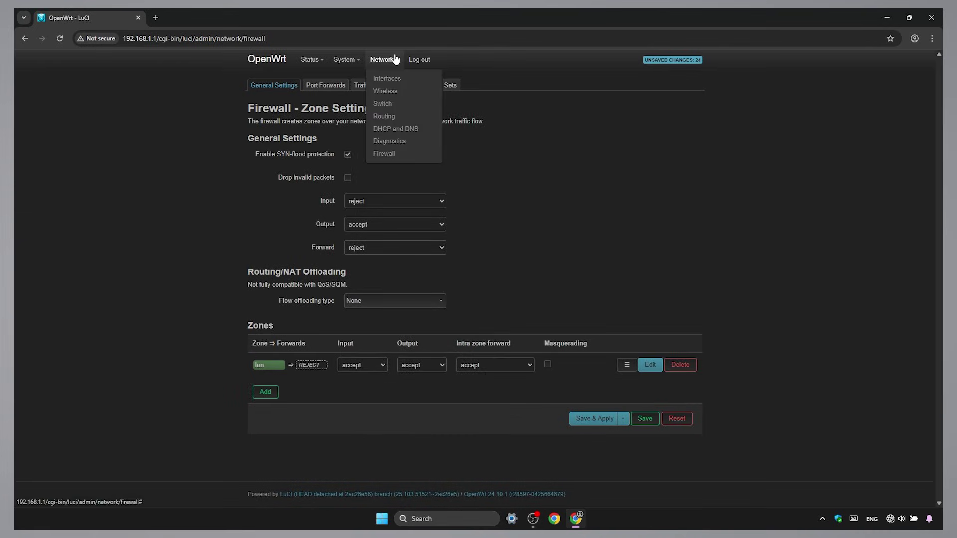
{"action": "left_click", "coordinate": [416, 92]}
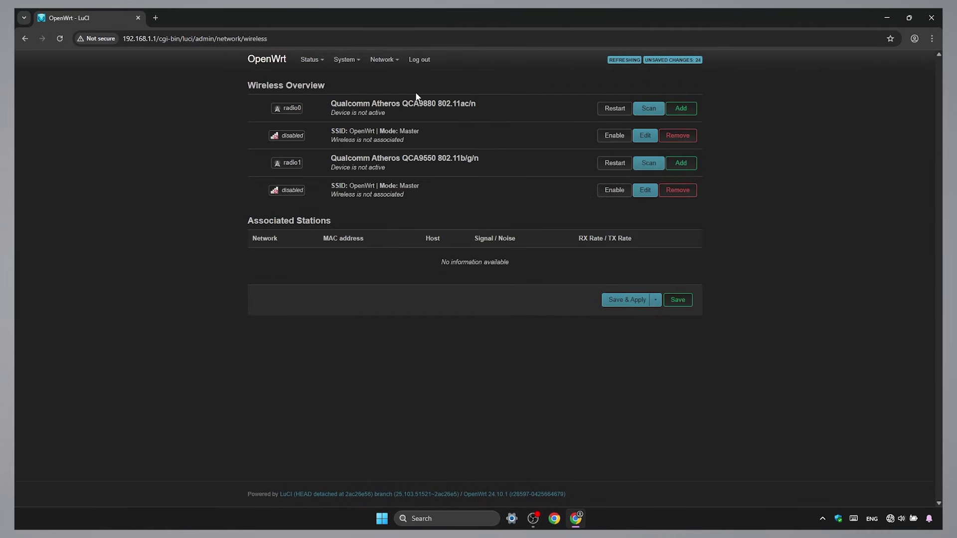
- Remove the default OpenWrt wireless networks on radio0 and radio1, then save and apply
{"action": "left_click", "coordinate": [673, 136]}
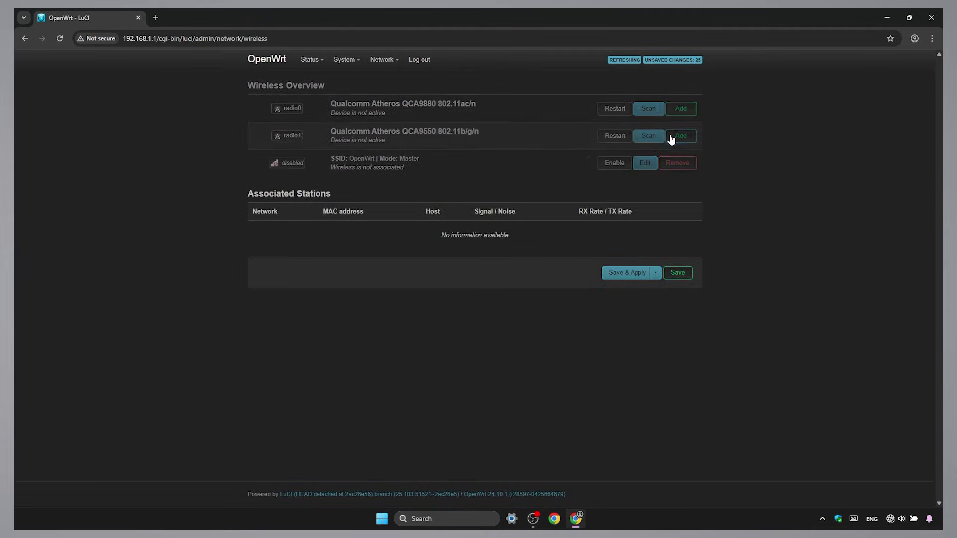
{"action": "left_click", "coordinate": [677, 162]}
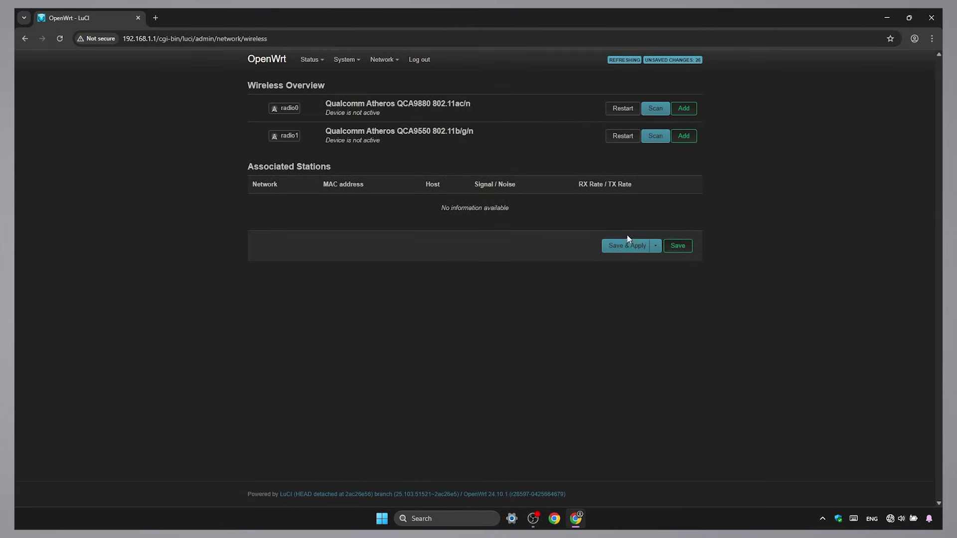
{"action": "left_click", "coordinate": [623, 247]}
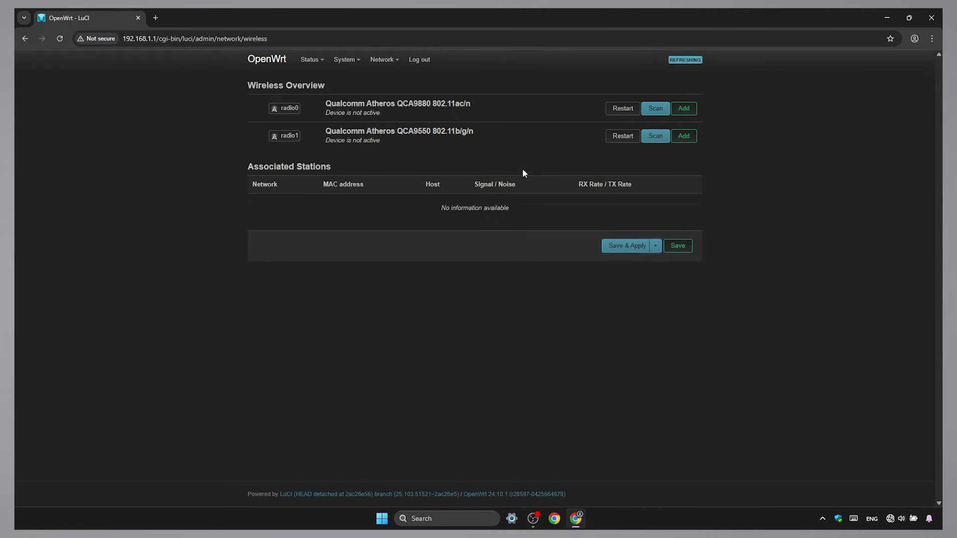
{"action": "mouse_move", "coordinate": [387, 66]}
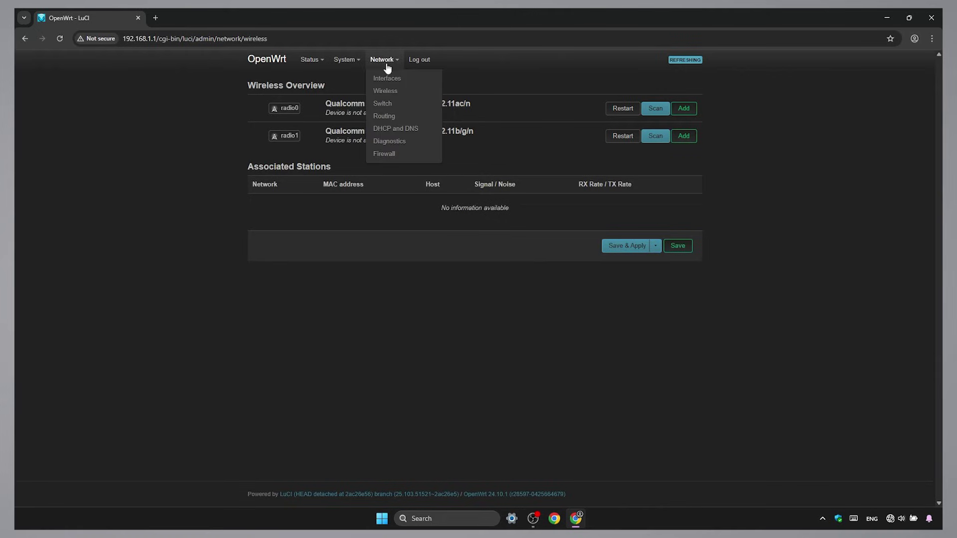
- Change the lan interface's IPv4 address to 192.168.10.1 and set its gateway to 192.168.10.1
{"action": "left_click", "coordinate": [418, 80]}
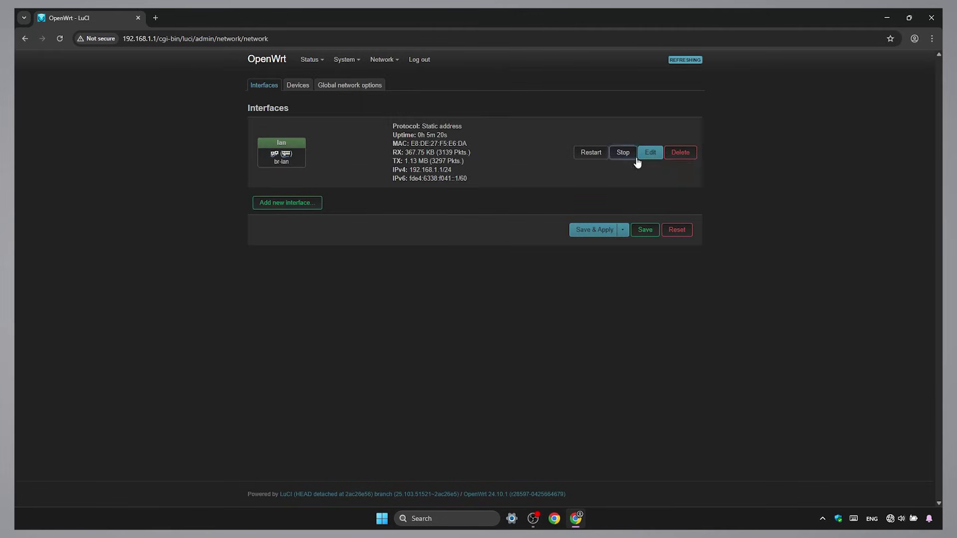
{"action": "left_click", "coordinate": [654, 157]}
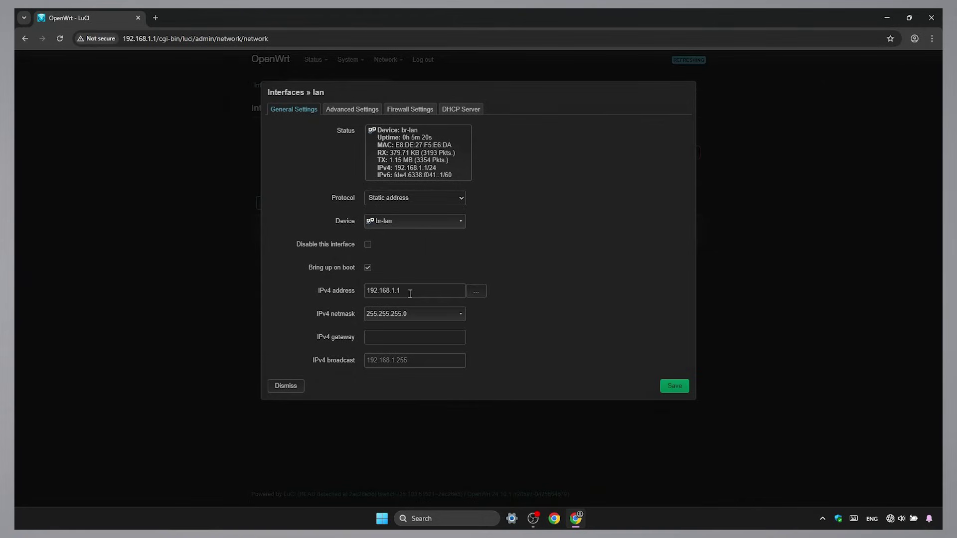
{"action": "left_click_drag", "start_coordinate": [403, 292], "coordinate": [393, 298]}
{"action": "type", "text": "10.1"}
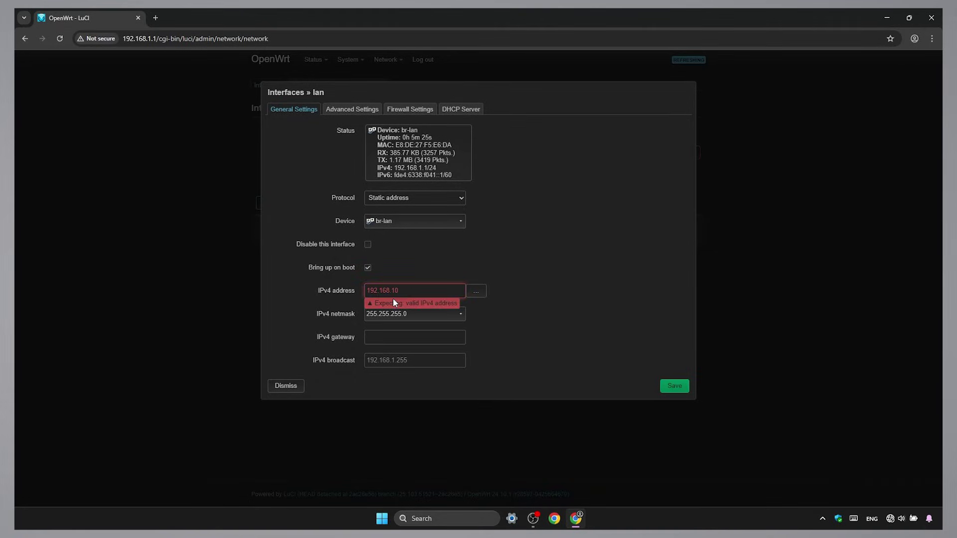
{"action": "left_click", "coordinate": [391, 339]}
{"action": "type", "text": "19"}
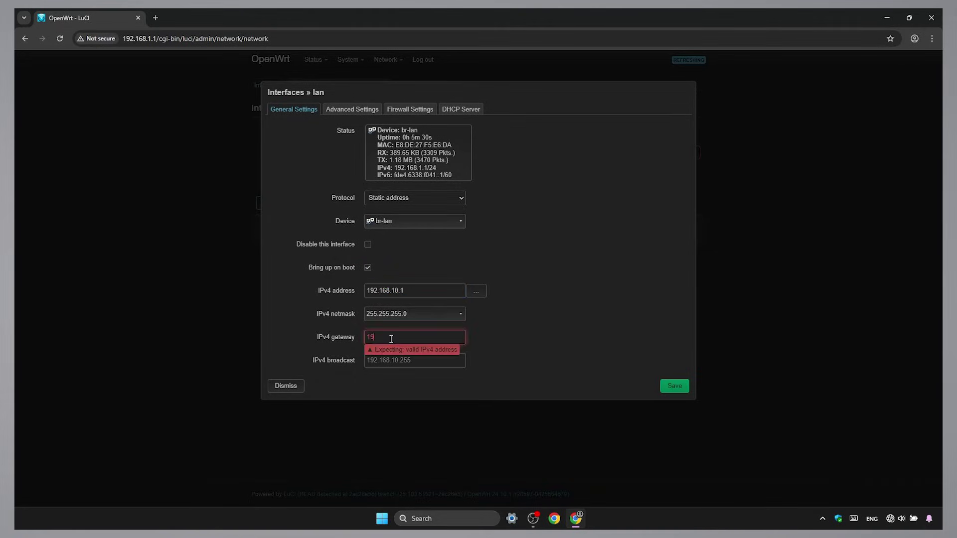
{"action": "type", "text": "2.168.10.1"}
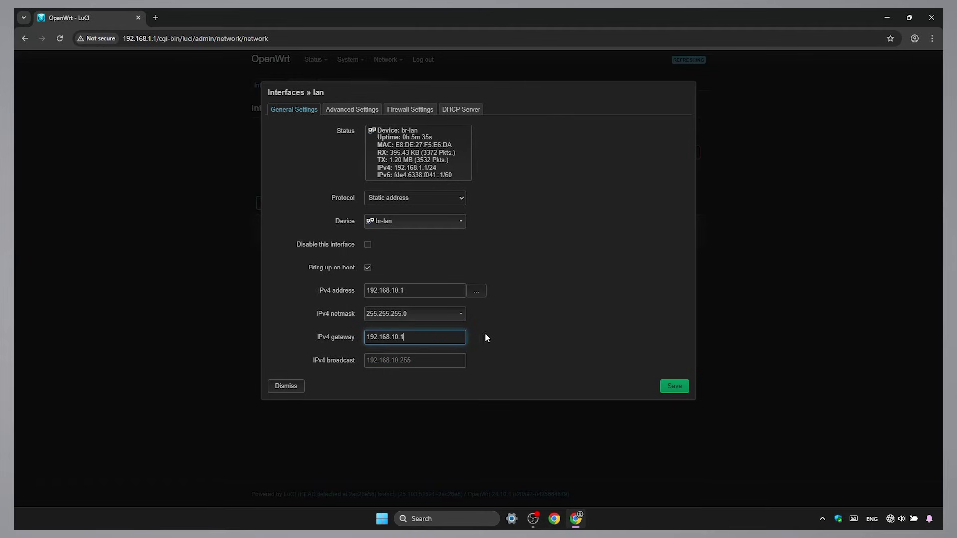
{"action": "left_click", "coordinate": [534, 313]}
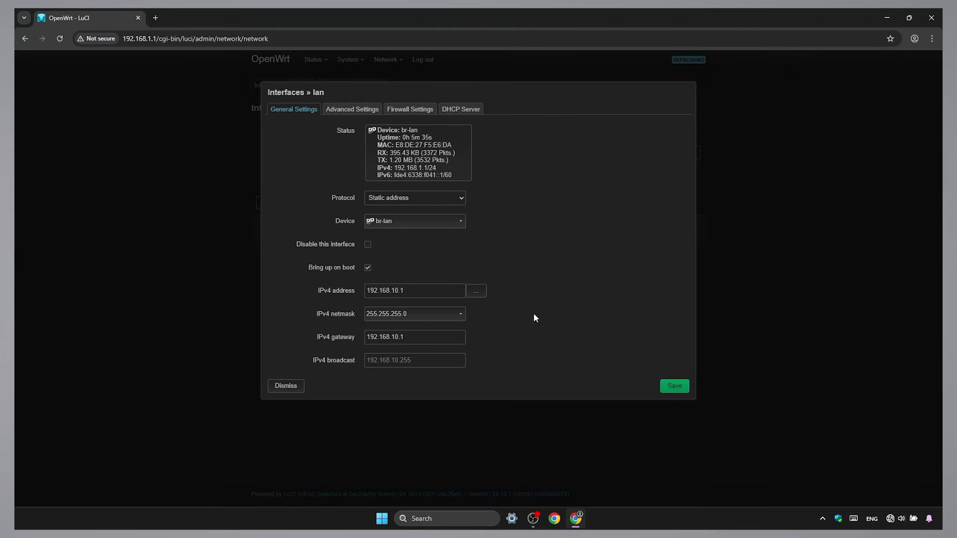
- Stop the lan DHCP server and set its RA-Service and DHCPv6-Service to disabled
{"action": "left_click", "coordinate": [475, 114]}
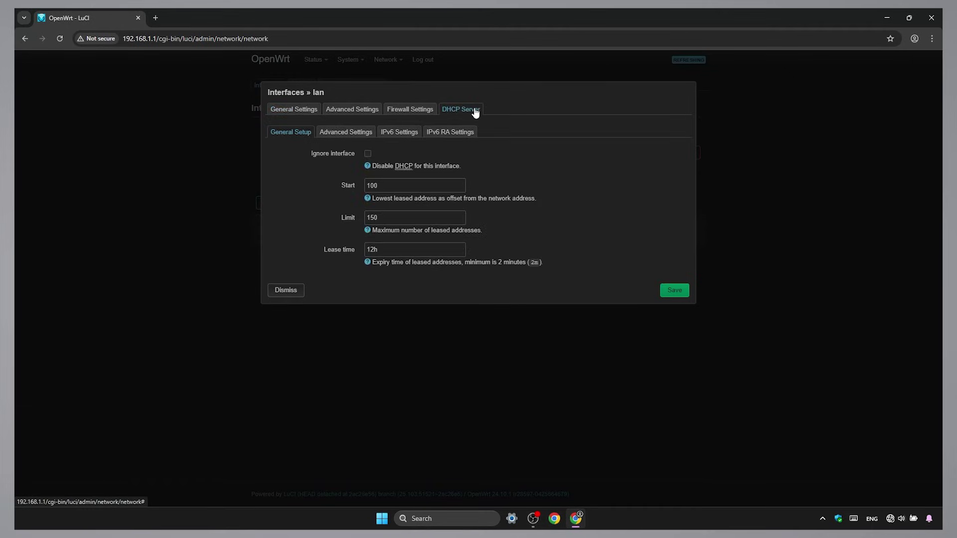
{"action": "left_click", "coordinate": [368, 156]}
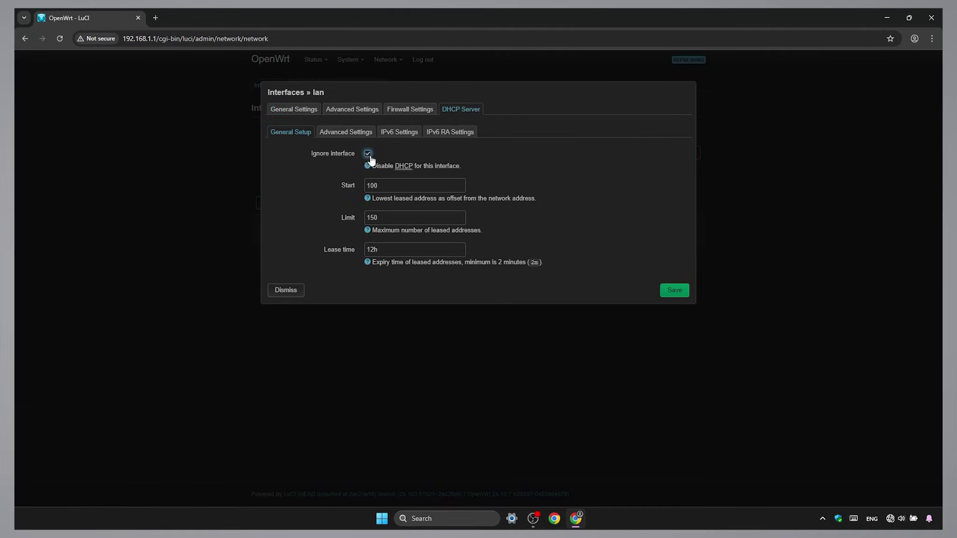
{"action": "left_click", "coordinate": [397, 137]}
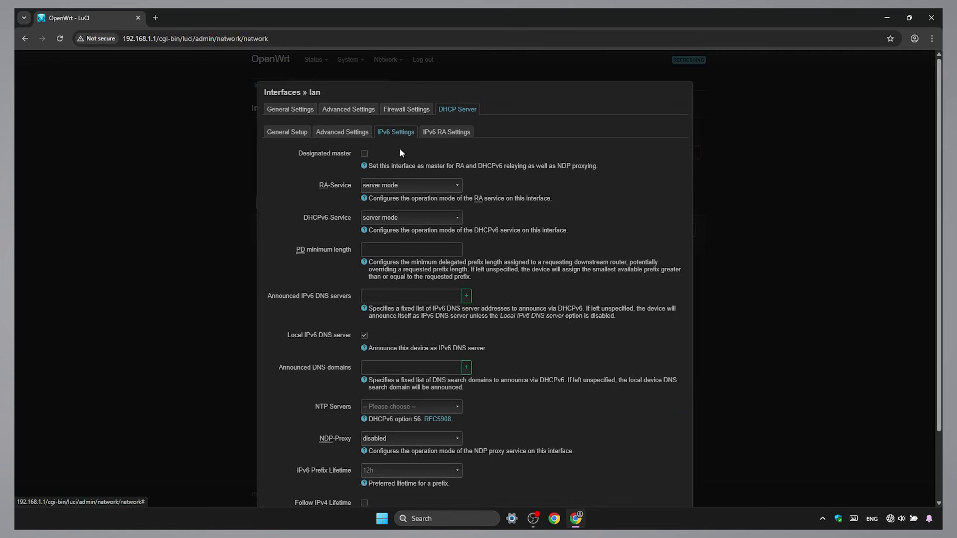
{"action": "left_click", "coordinate": [420, 187]}
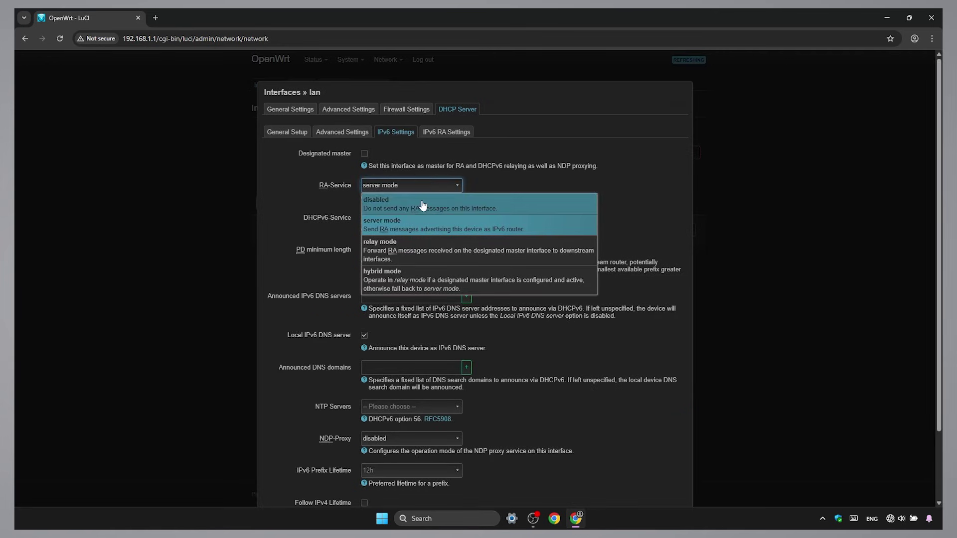
{"action": "left_click", "coordinate": [423, 205]}
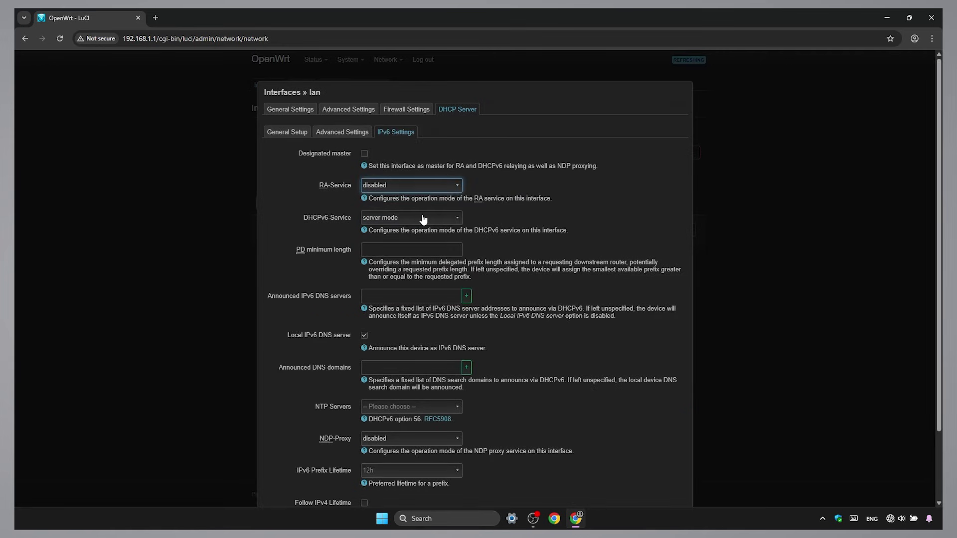
{"action": "left_click", "coordinate": [423, 218]}
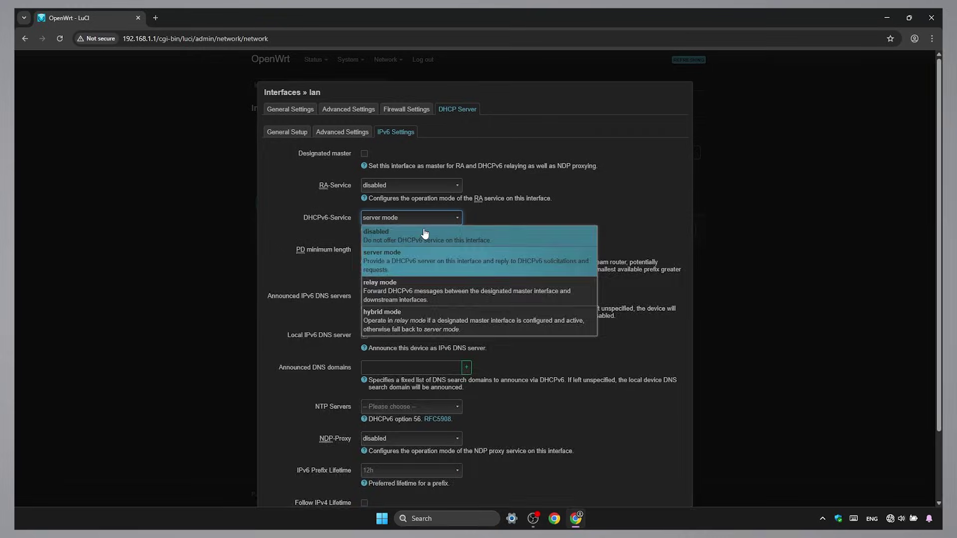
{"action": "left_click", "coordinate": [424, 234]}
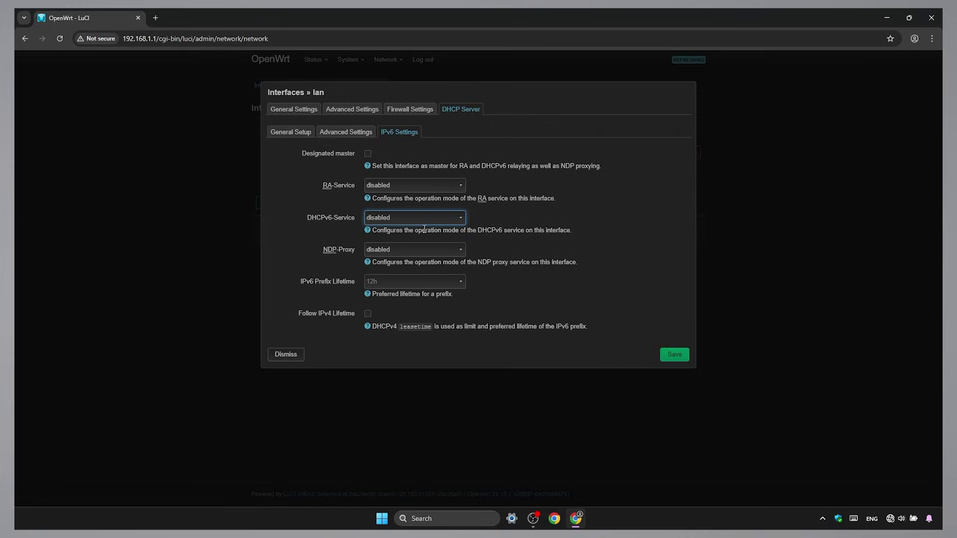
- Save the lan settings and apply all changes unchecked, without rollback
{"action": "left_click", "coordinate": [675, 356]}
{"action": "left_click", "coordinate": [601, 202]}
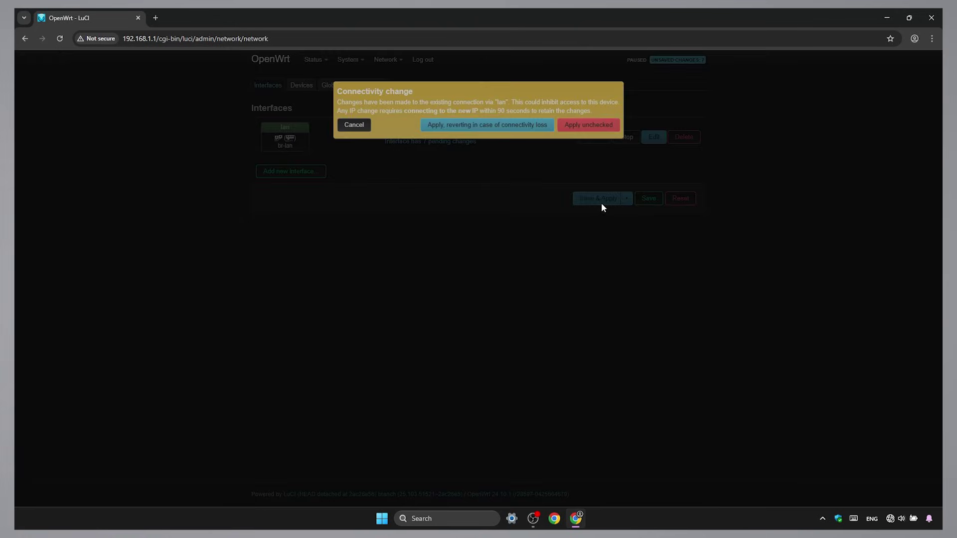
{"action": "left_click", "coordinate": [595, 132]}
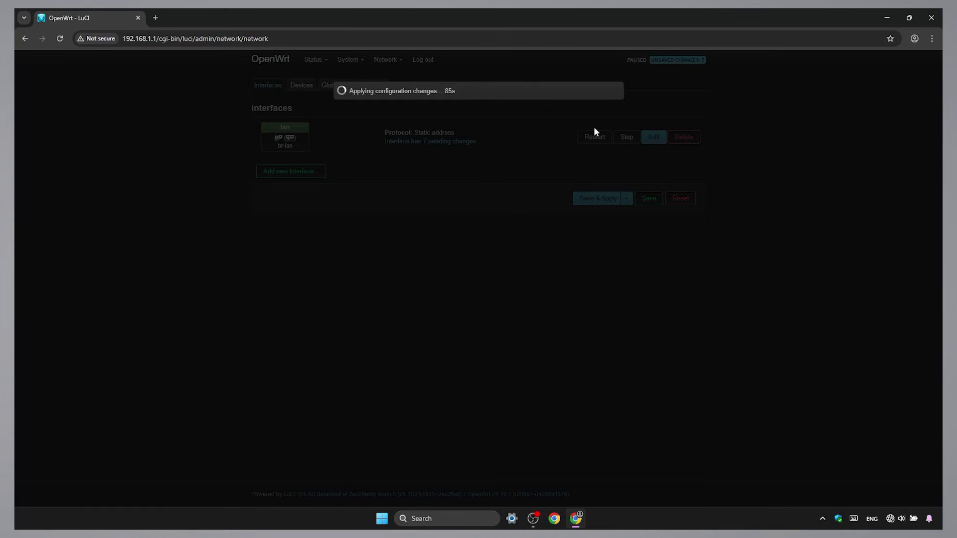
- Open the Ethernet adapter's Internet Protocol Version 4 (TCP/IPv4) properties from Control Panel
{"action": "left_click", "coordinate": [472, 518]}
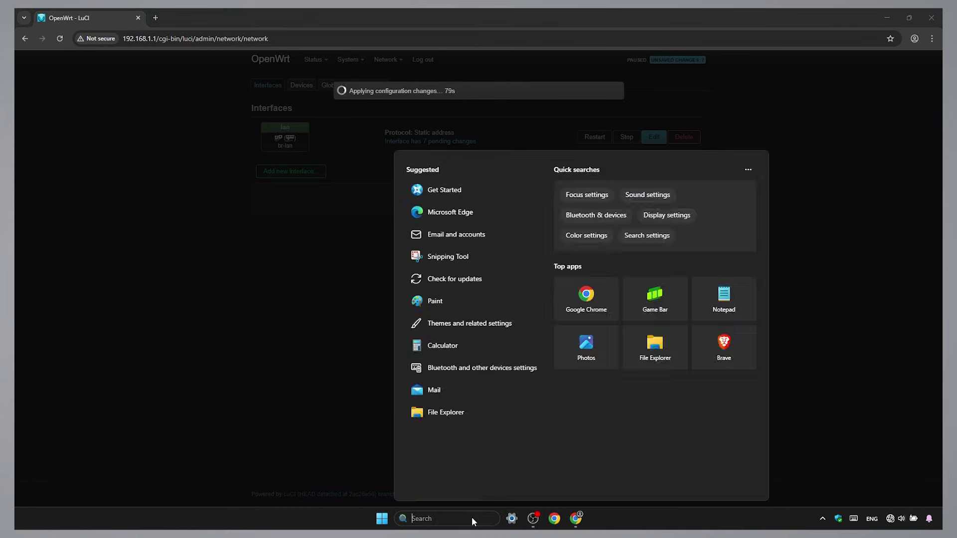
{"action": "type", "text": "control Panel"}
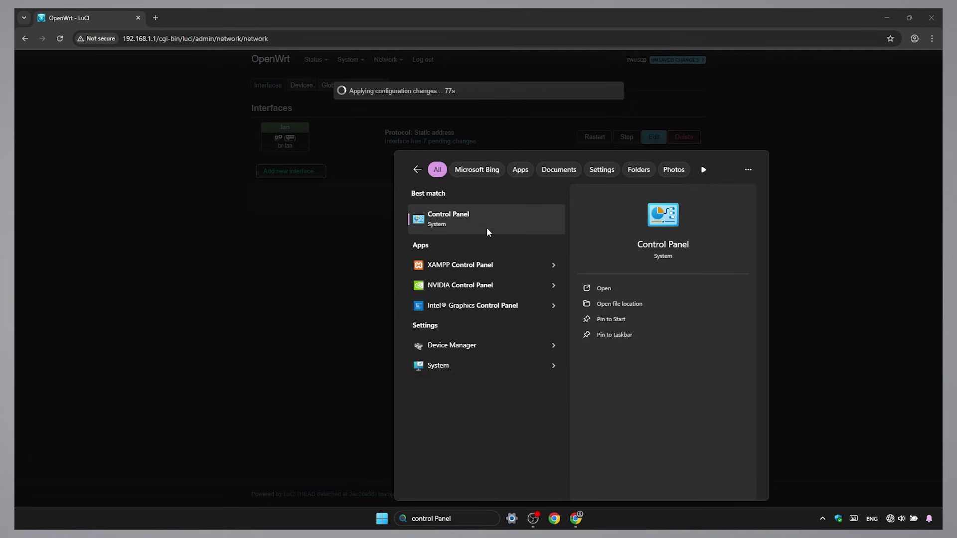
{"action": "left_click", "coordinate": [487, 223]}
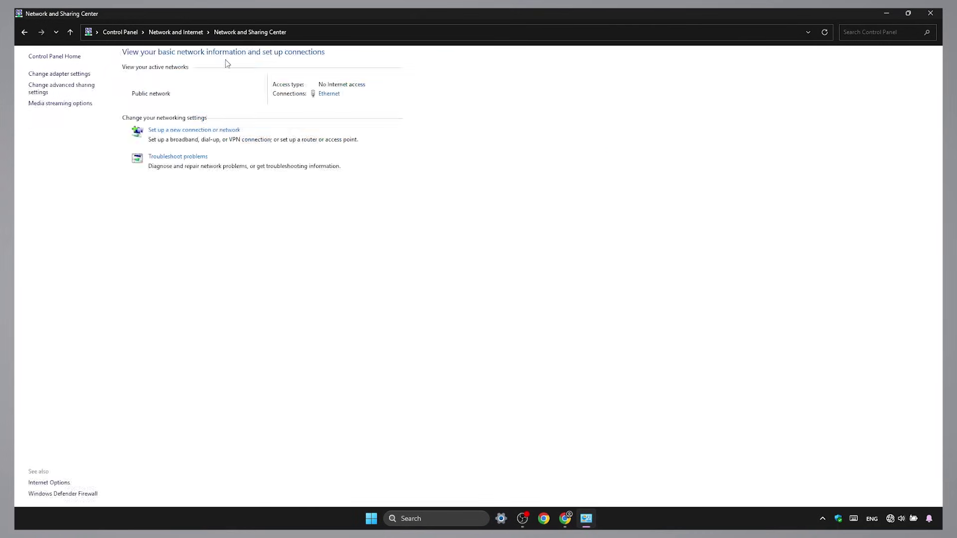
{"action": "left_click", "coordinate": [87, 74]}
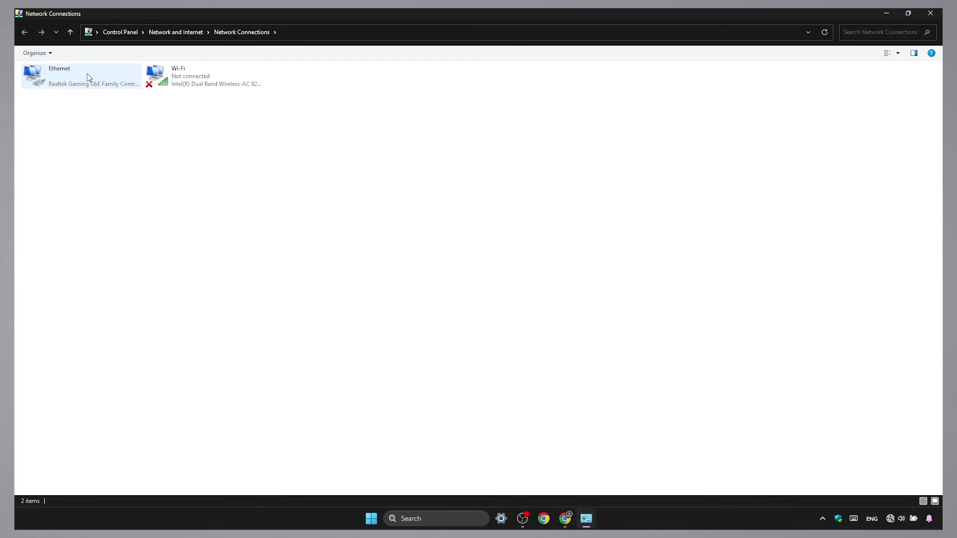
{"action": "left_click", "coordinate": [89, 78]}
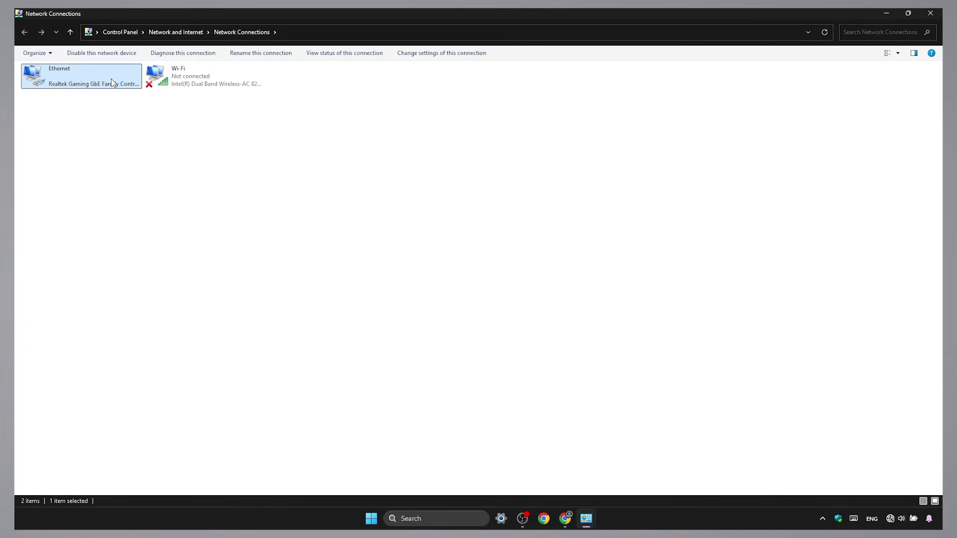
{"action": "right_click", "coordinate": [112, 78]}
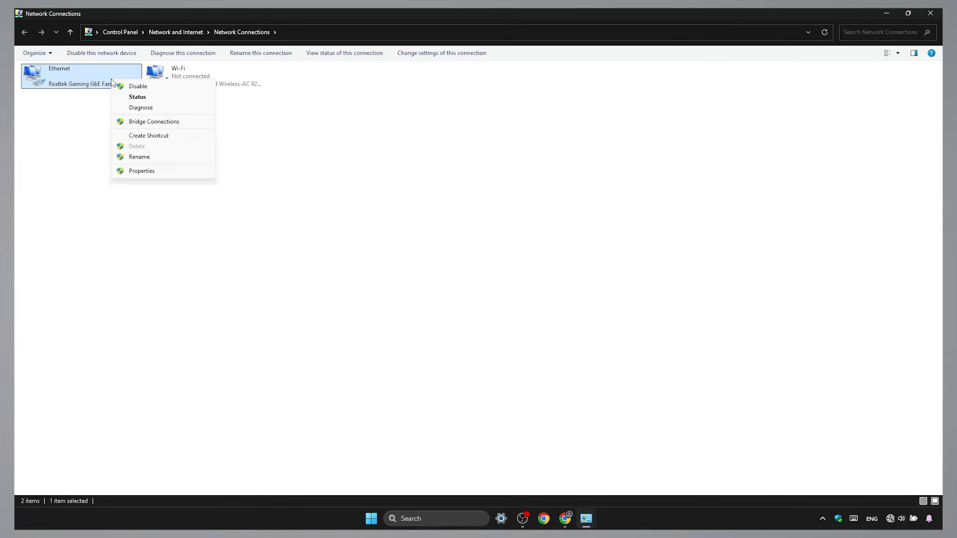
{"action": "left_click", "coordinate": [127, 172]}
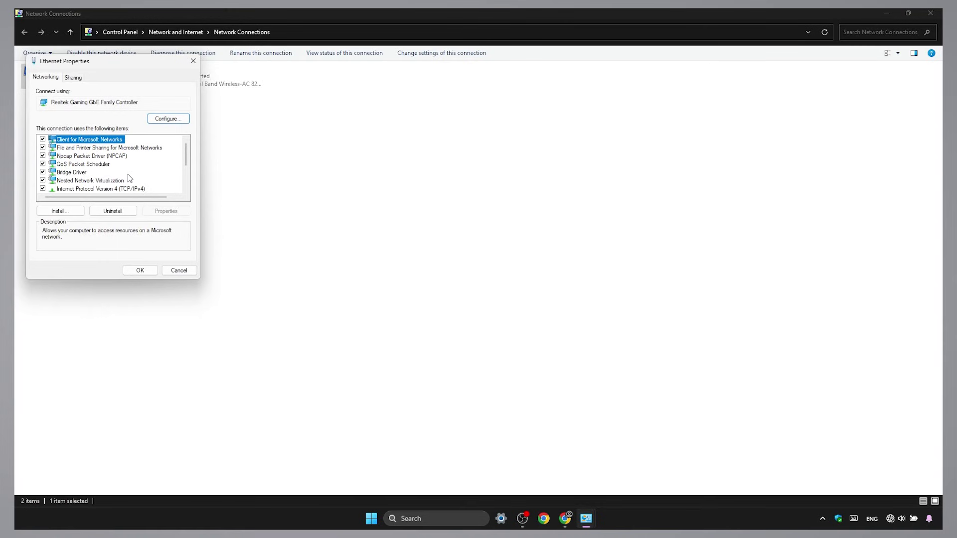
{"action": "left_click", "coordinate": [154, 190]}
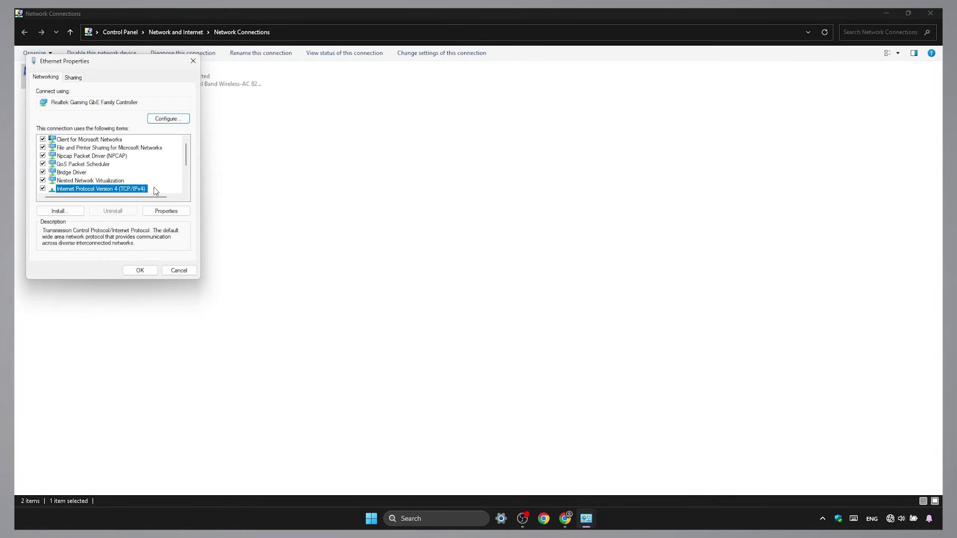
{"action": "left_click", "coordinate": [166, 211]}
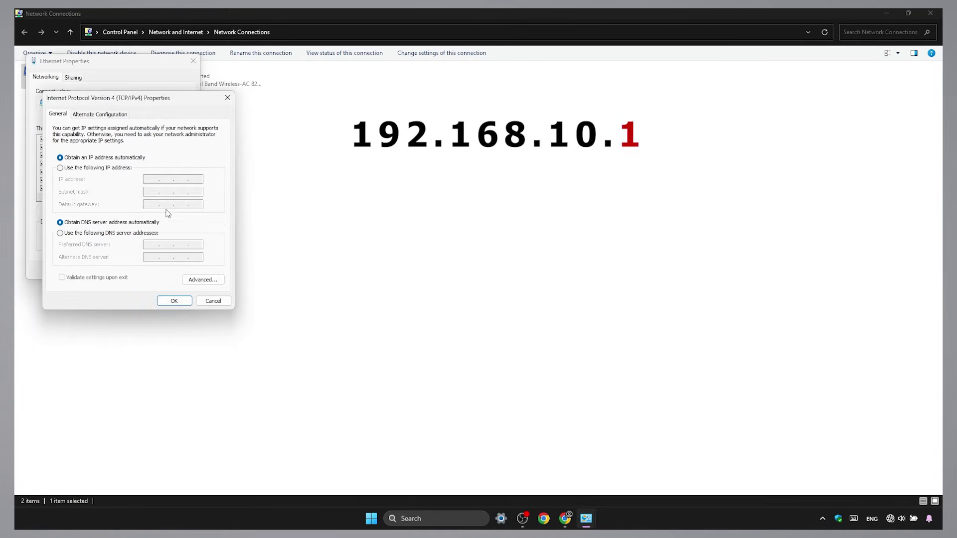
- Set static IP 192.168.10.2, mask 255.255.255.0 and gateway 192.168.10.1, then confirm
{"action": "left_click", "coordinate": [114, 170]}
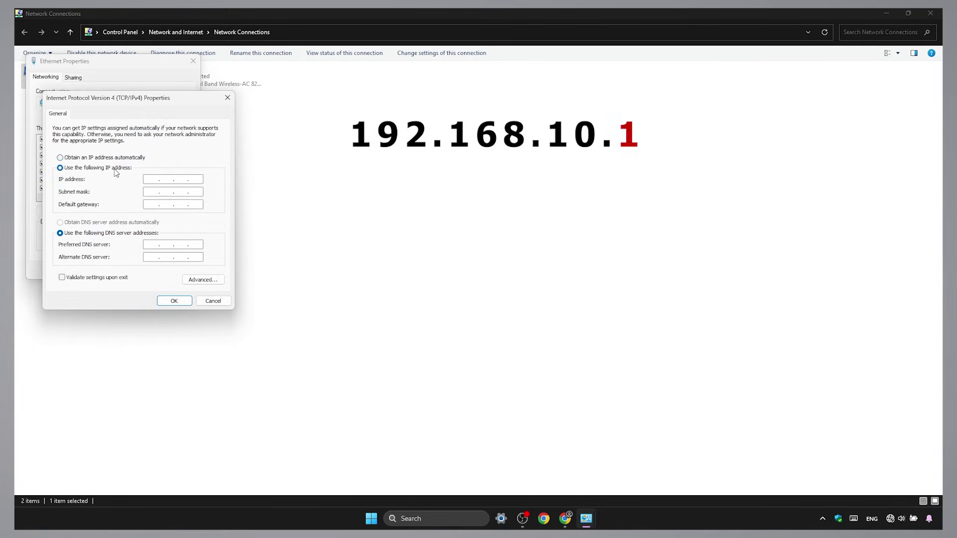
{"action": "left_click", "coordinate": [154, 177]}
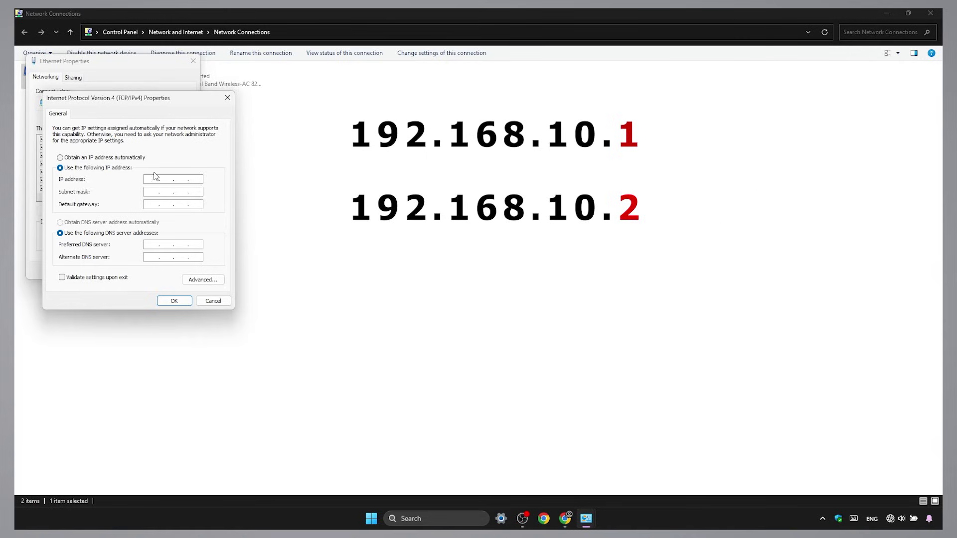
{"action": "type", "text": "192 . "}
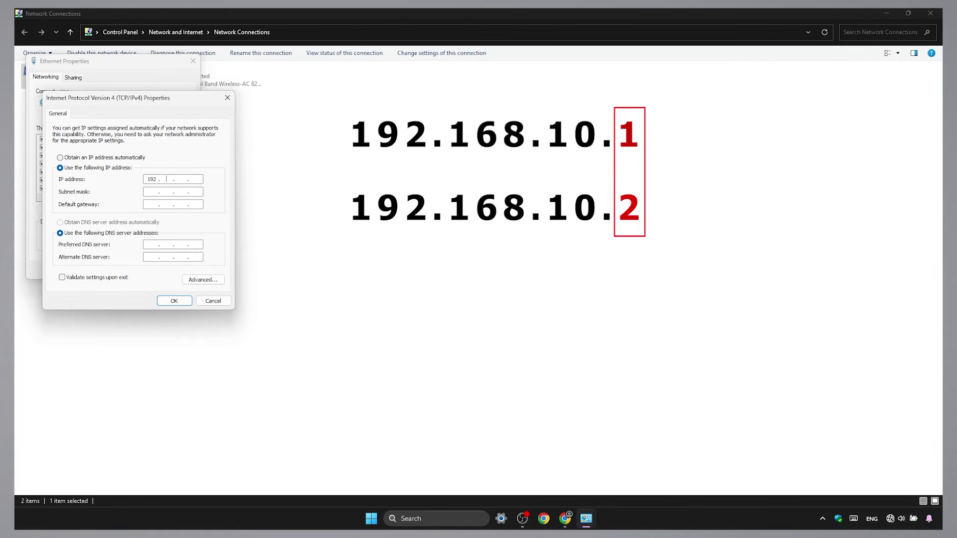
{"action": "type", "text": "168 . 10"}
{"action": "left_click", "coordinate": [199, 179]}
{"action": "type", "text": "2"}
{"action": "left_click", "coordinate": [161, 192]}
{"action": "left_click", "coordinate": [152, 204]}
{"action": "type", "text": "192 . 168 . 10 . 1"}
{"action": "left_click", "coordinate": [174, 301]}
- Close Ethernet Properties and log in to LuCI at the new address 192.168.10.1
{"action": "left_click", "coordinate": [140, 270]}
{"action": "left_click", "coordinate": [565, 519]}
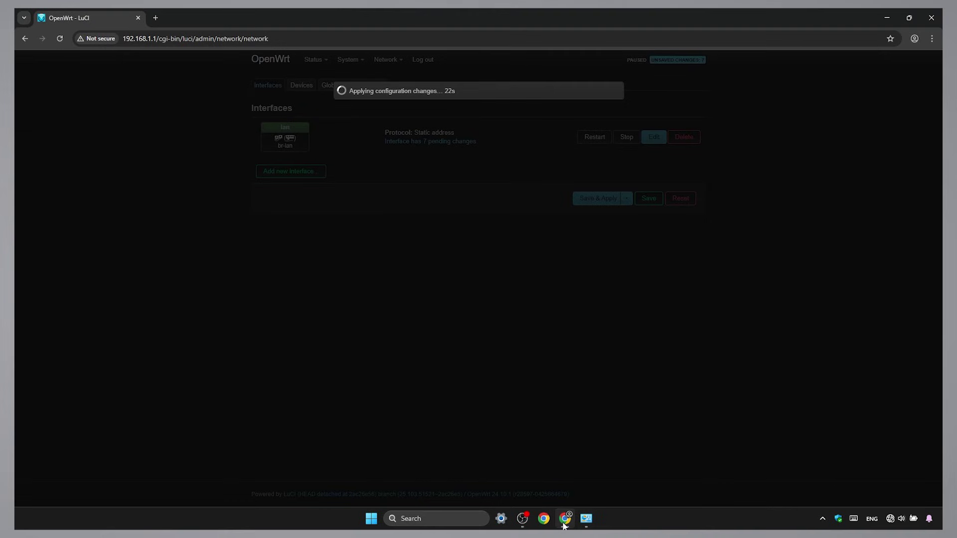
{"action": "left_click", "coordinate": [299, 39]}
{"action": "type", "text": "19"}
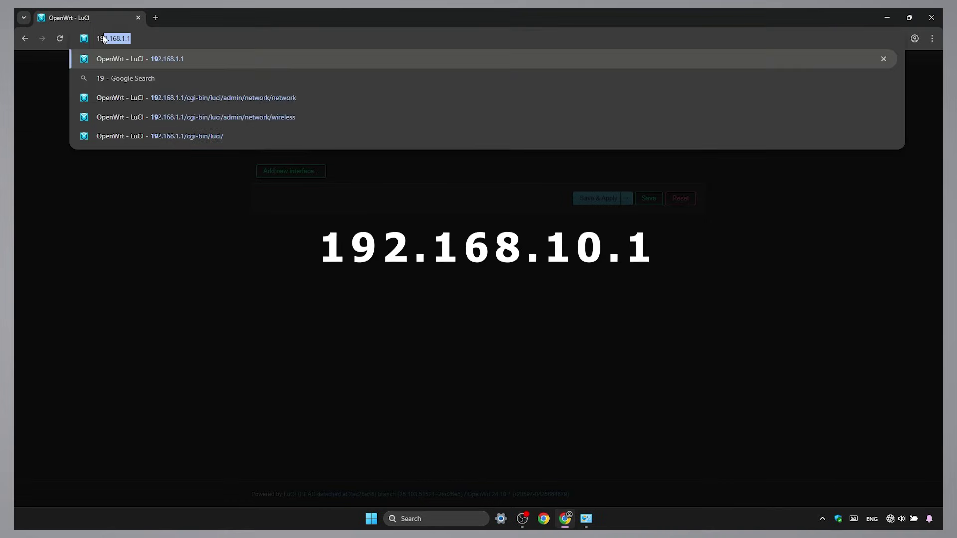
{"action": "type", "text": "2.168.10.1/cgi-bin/luci/"}
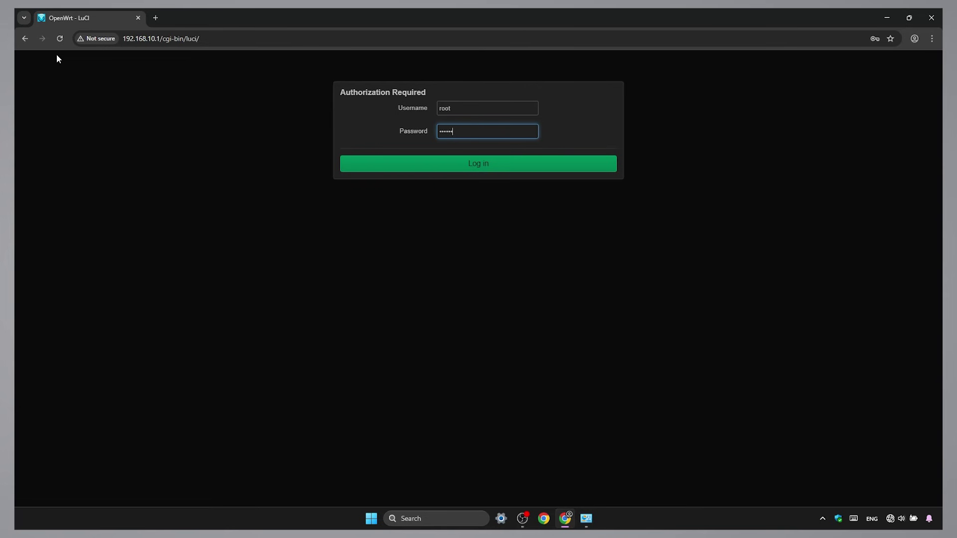
{"action": "key", "text": "Return"}
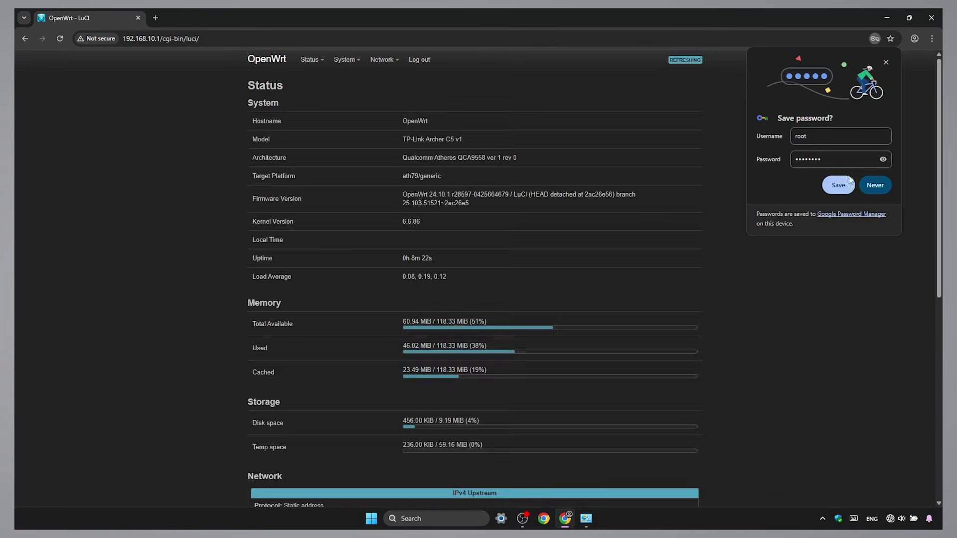
{"action": "left_click", "coordinate": [876, 185]}
- Scan for nearby networks on the 5 GHz radio0 from the Wireless Overview
{"action": "mouse_move", "coordinate": [392, 60]}
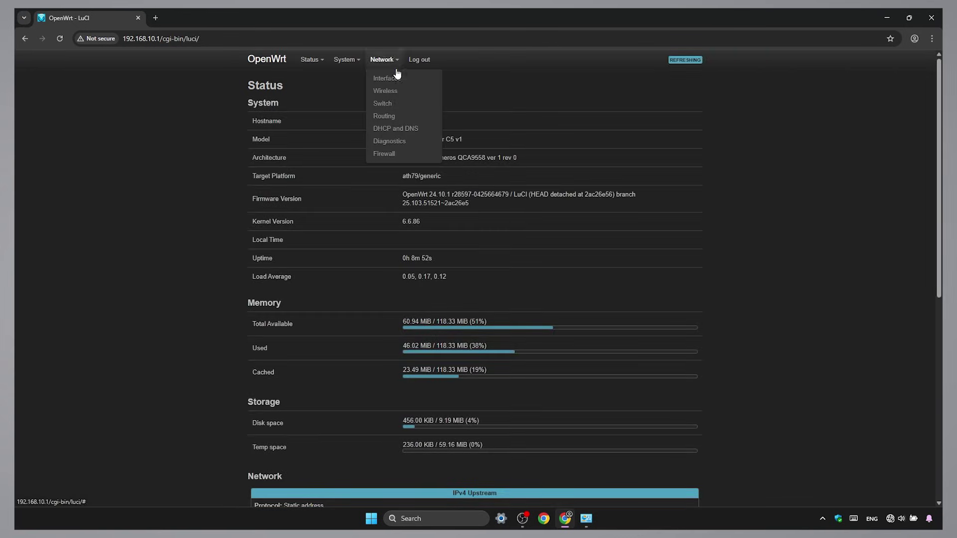
{"action": "left_click", "coordinate": [411, 92]}
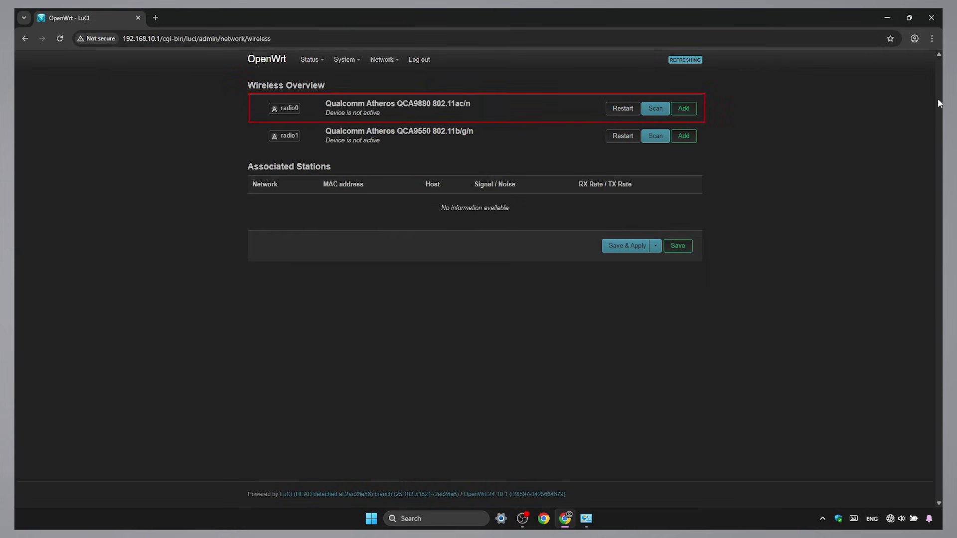
{"action": "left_click", "coordinate": [653, 111]}
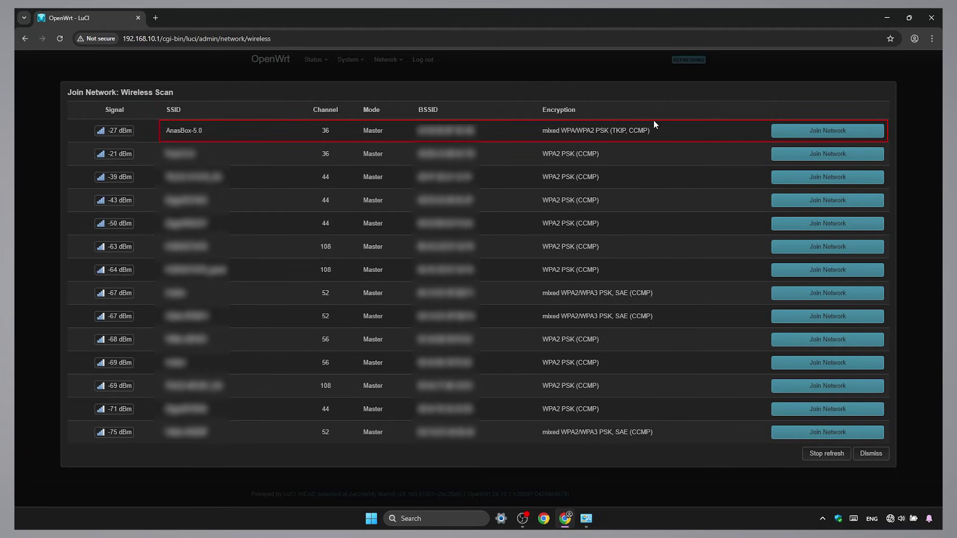
- Join AnasBox-5.0 with its WPA passphrase, placing the new wwan network in the lan zone
{"action": "left_click", "coordinate": [803, 130]}
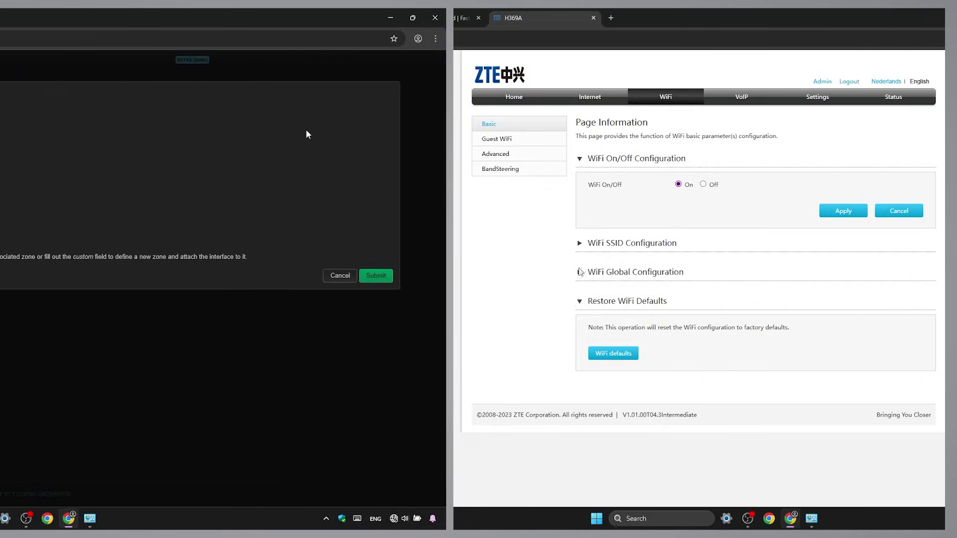
{"action": "left_click", "coordinate": [577, 273]}
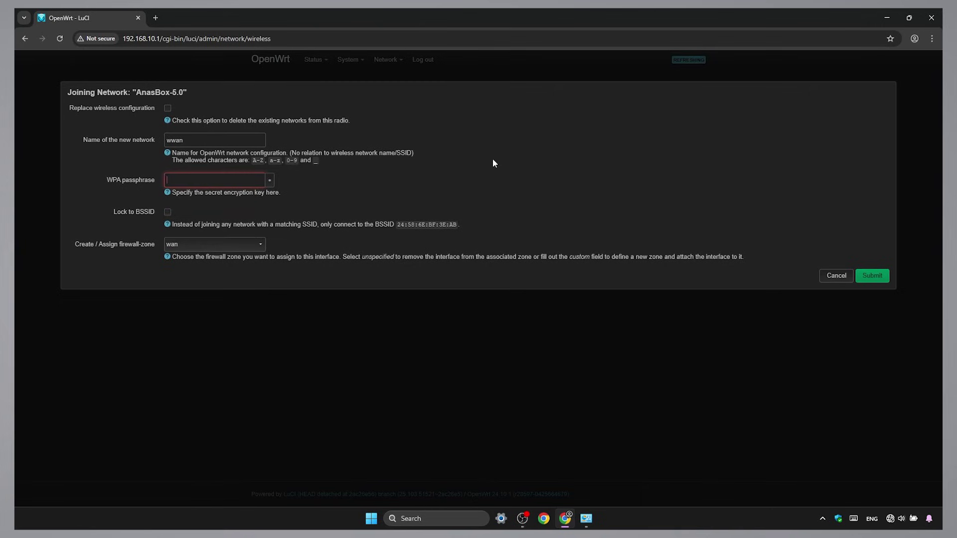
{"action": "left_click", "coordinate": [245, 178]}
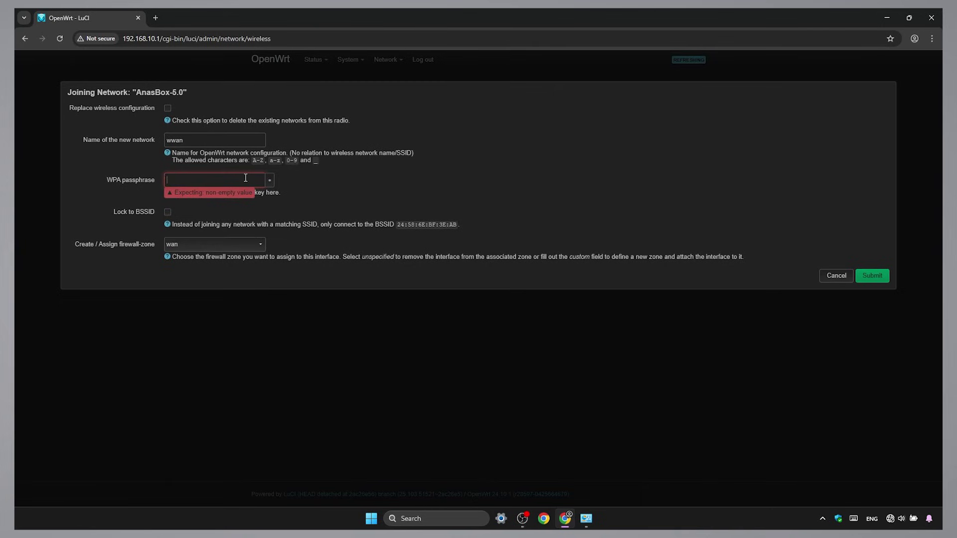
{"action": "type", "text": "12345678"}
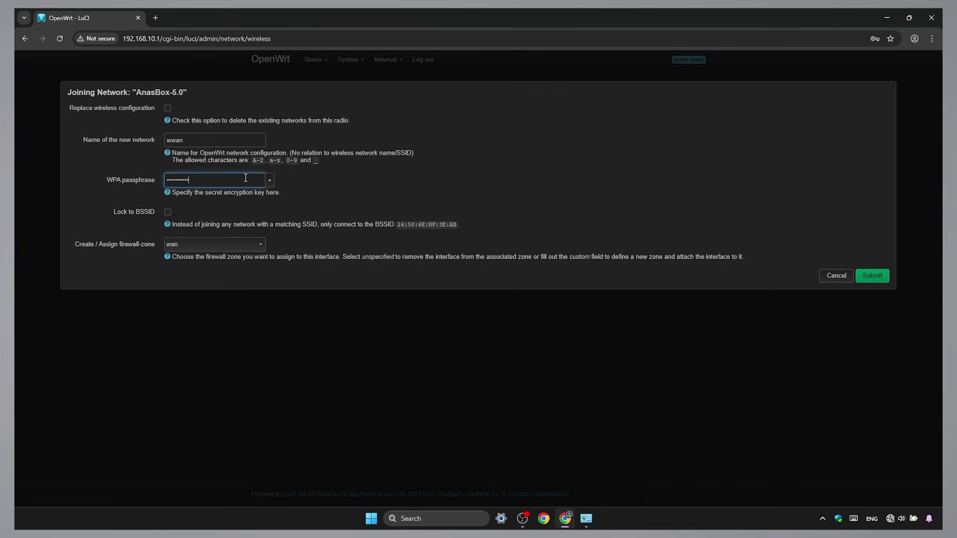
{"action": "left_click", "coordinate": [251, 244]}
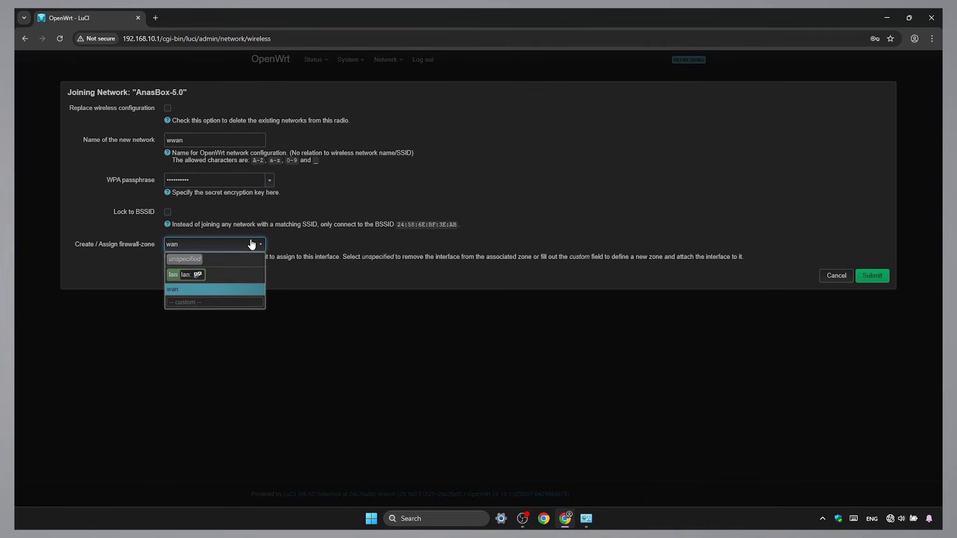
{"action": "left_click", "coordinate": [247, 275]}
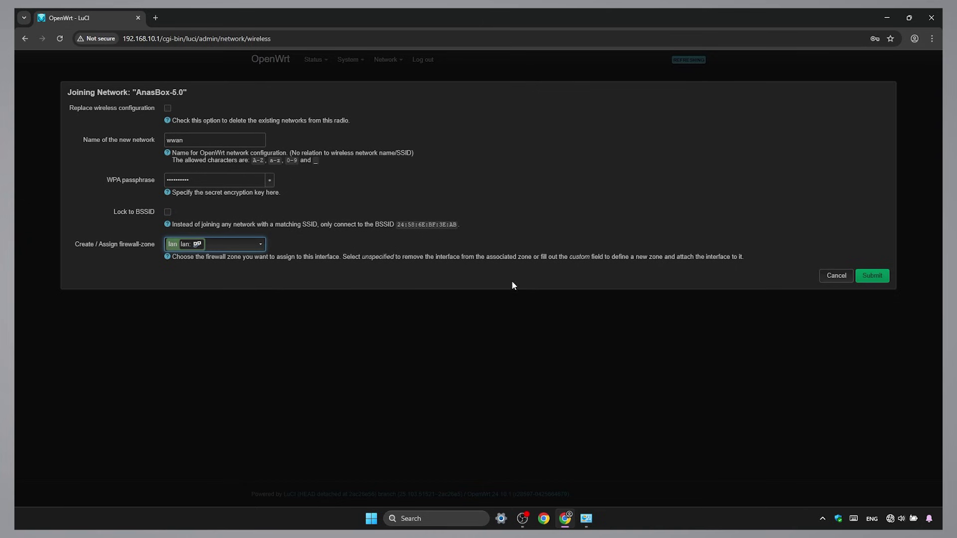
{"action": "left_click", "coordinate": [872, 276]}
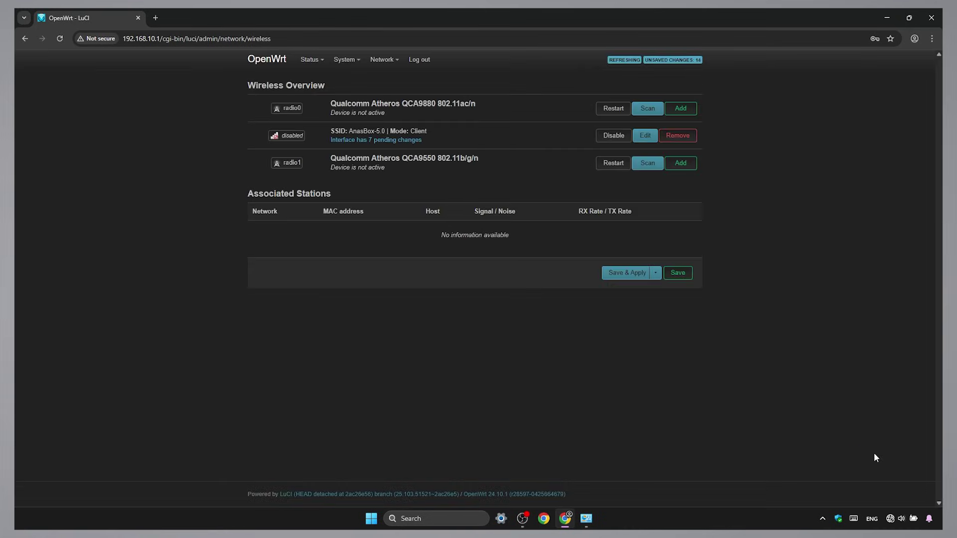
- Save and apply the wireless changes, then go to Network > Interfaces
{"action": "left_click", "coordinate": [630, 273]}
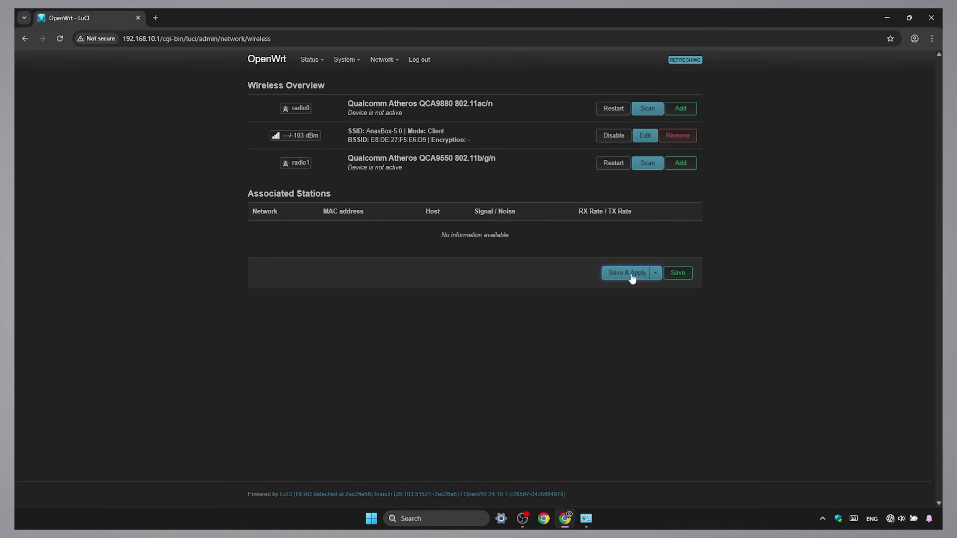
{"action": "mouse_move", "coordinate": [386, 60]}
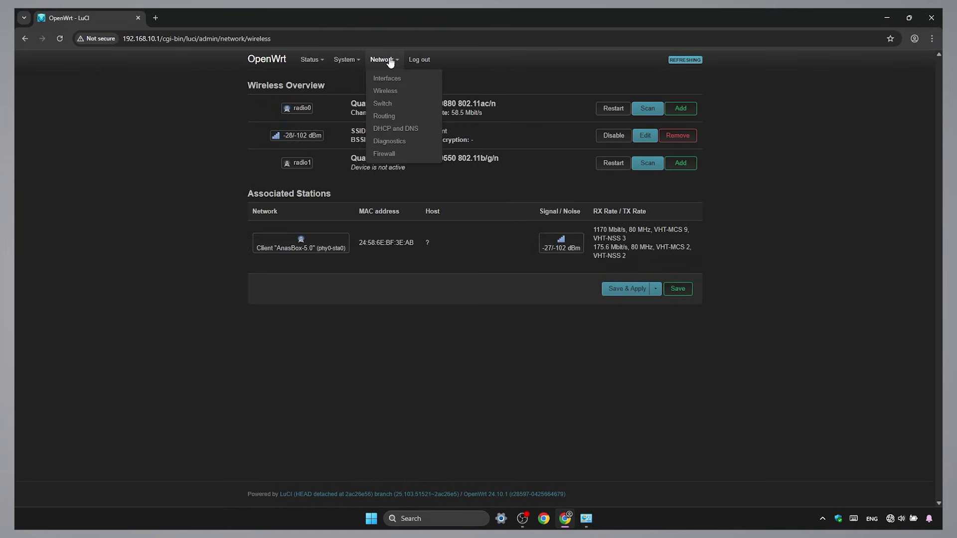
{"action": "left_click", "coordinate": [418, 79]}
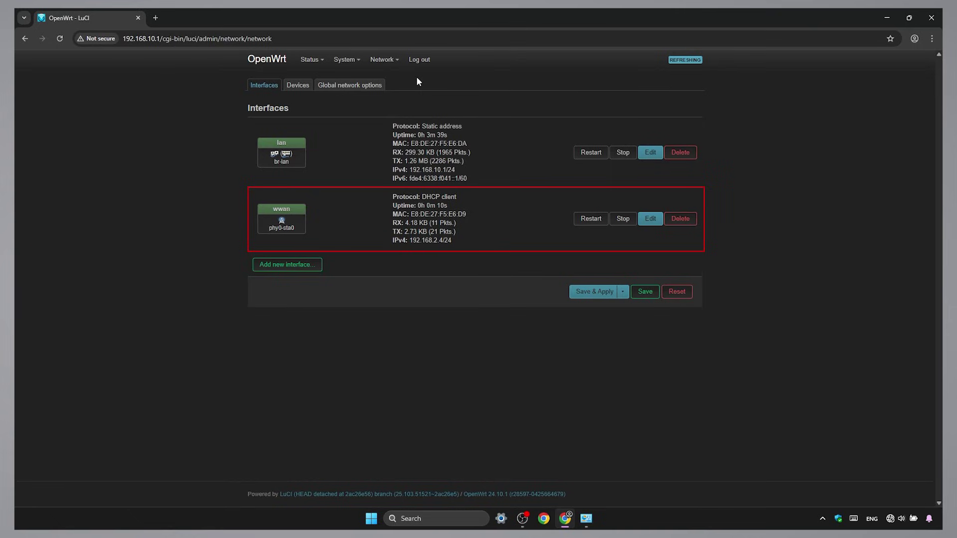
- Switch the wwan interface's protocol to Static address
{"action": "left_click", "coordinate": [651, 219]}
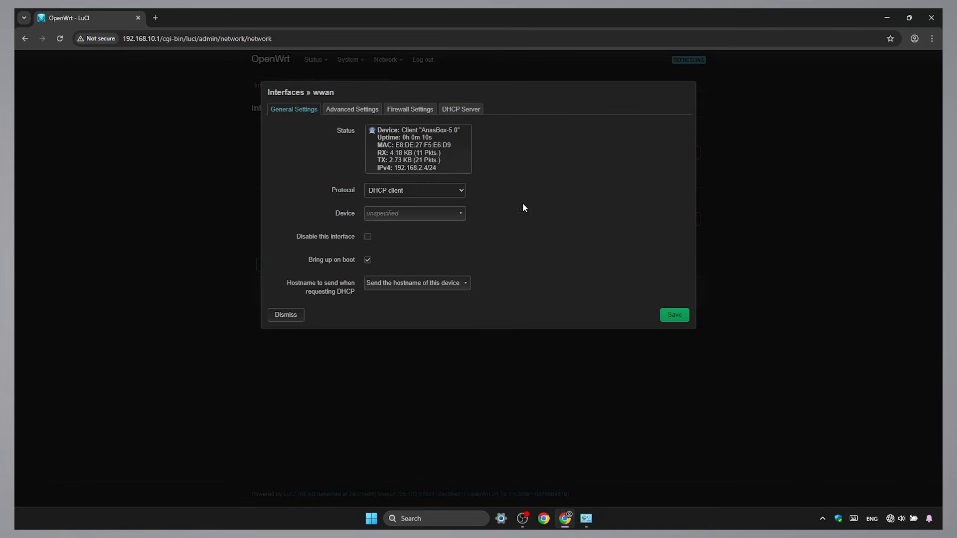
{"action": "left_click", "coordinate": [462, 190]}
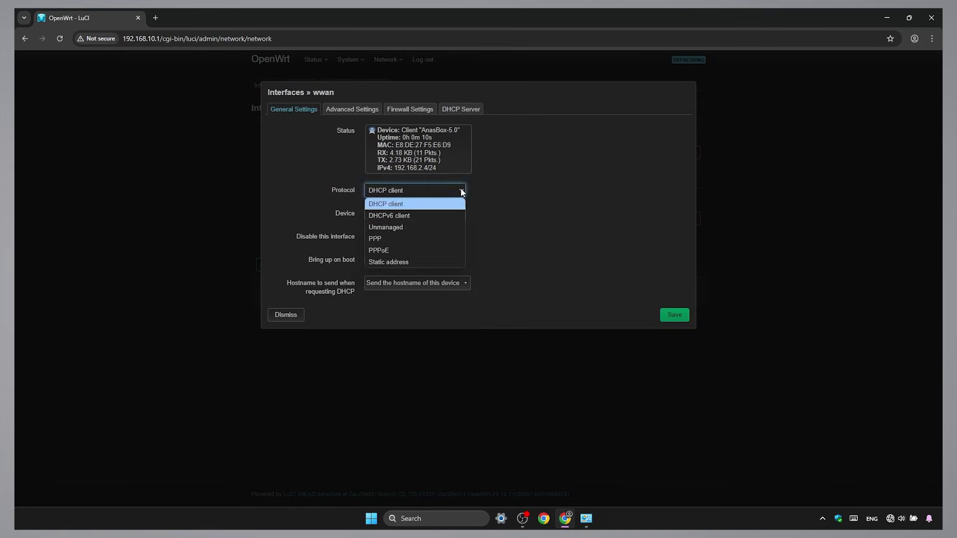
{"action": "left_click", "coordinate": [453, 258]}
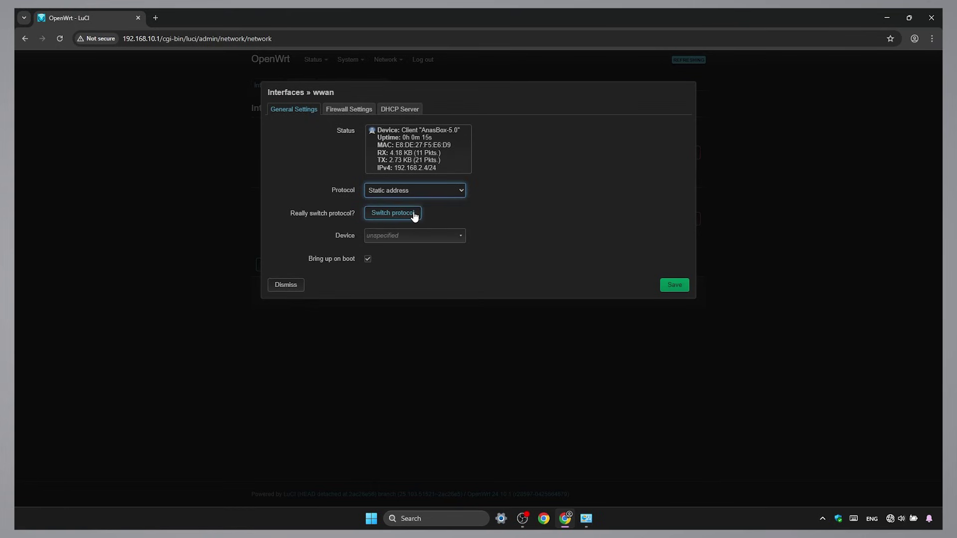
{"action": "left_click", "coordinate": [388, 213]}
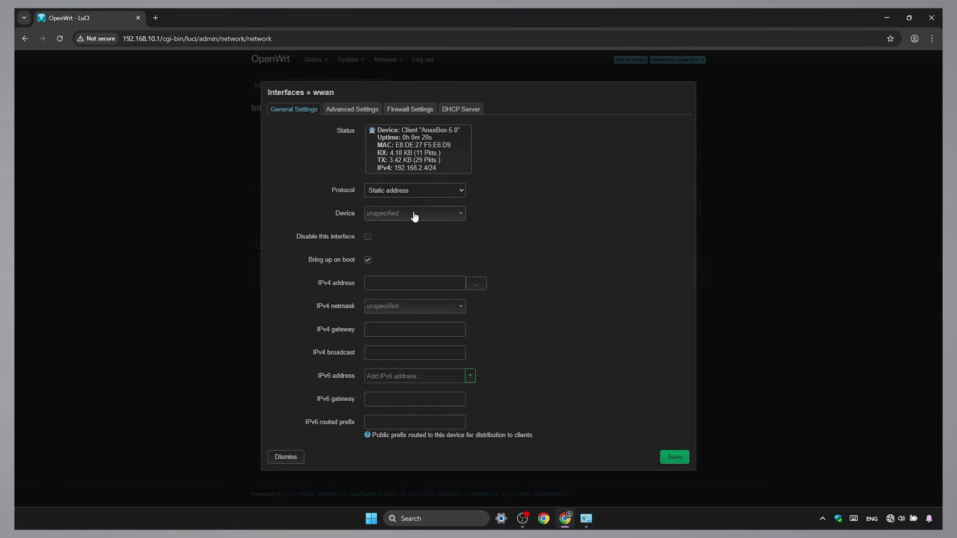
- Enter wwan IPv4 192.168.2.100, netmask 255.255.255.0 and gateway 192.168.2.254
{"action": "left_click", "coordinate": [415, 280]}
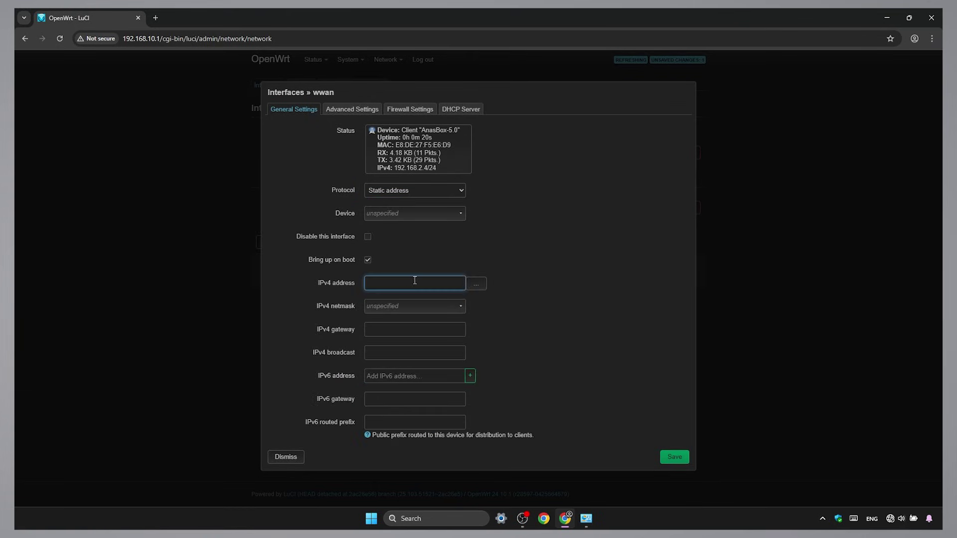
{"action": "type", "text": "192"}
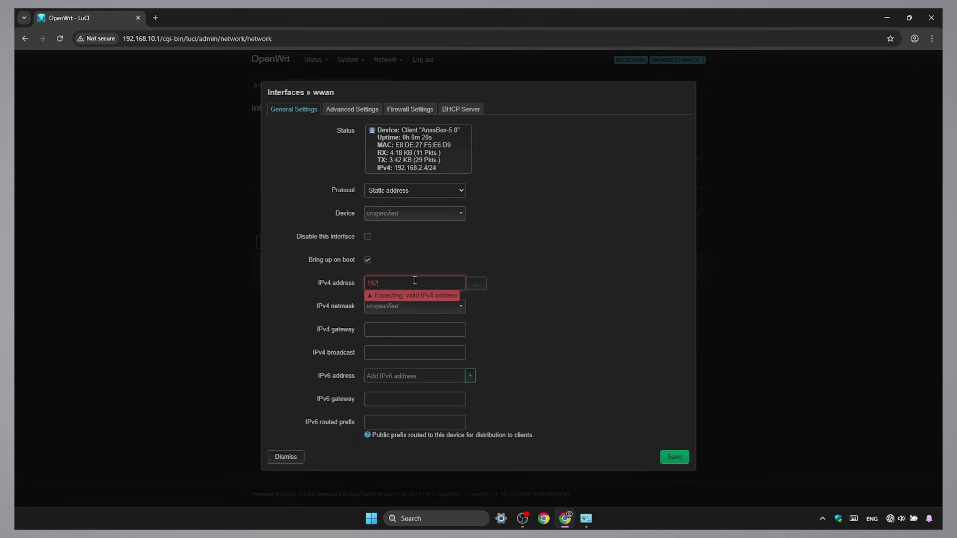
{"action": "type", "text": ".168.2.100"}
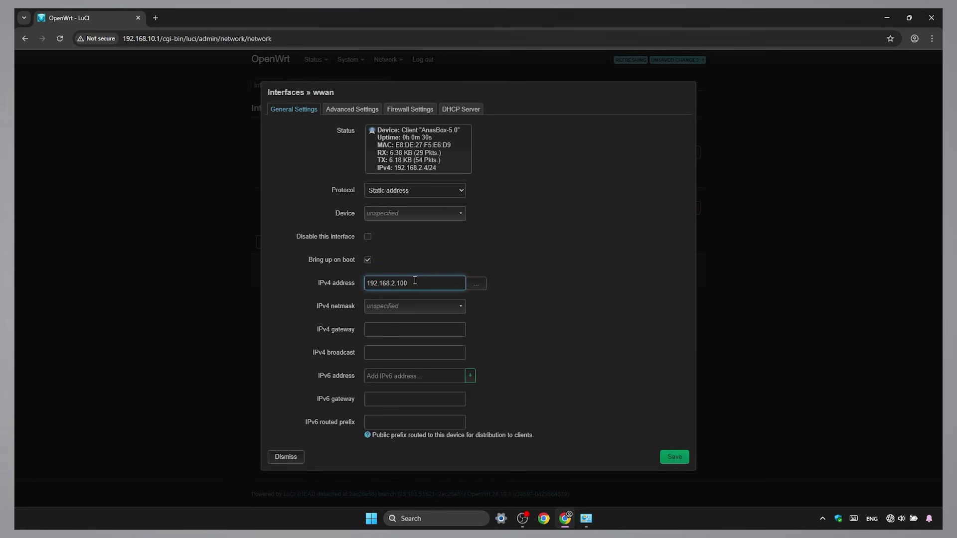
{"action": "left_click", "coordinate": [421, 305]}
{"action": "left_click", "coordinate": [423, 330]}
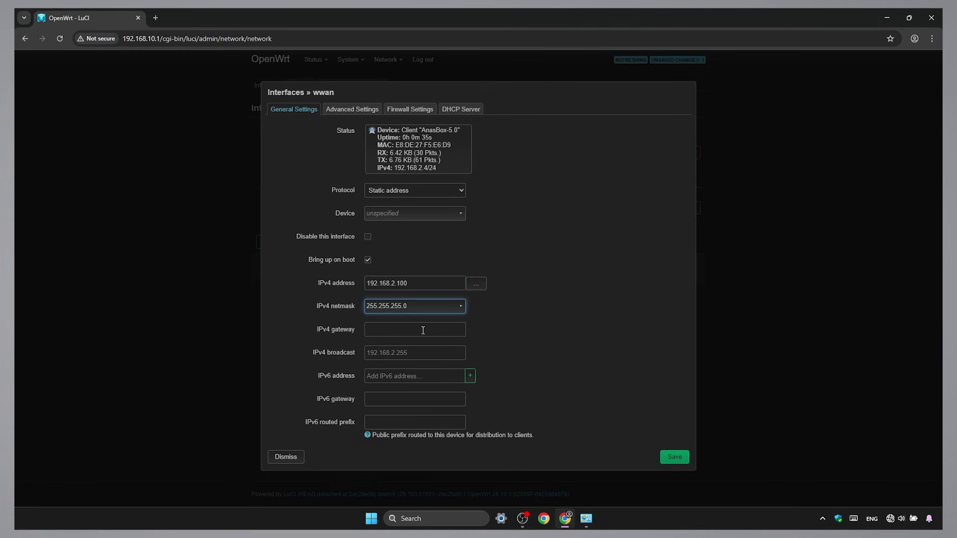
{"action": "left_click", "coordinate": [422, 330]}
{"action": "type", "text": "192.16"}
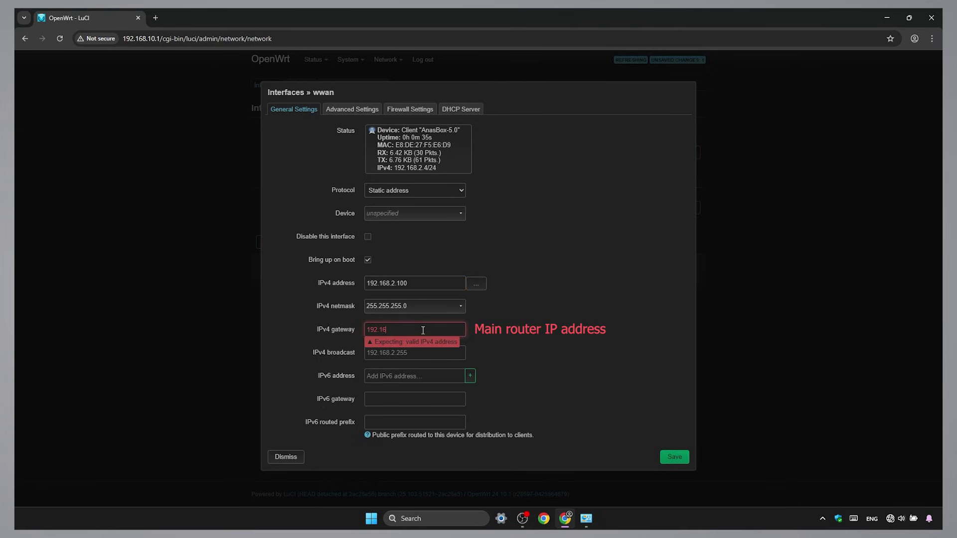
{"action": "type", "text": "8.2.254"}
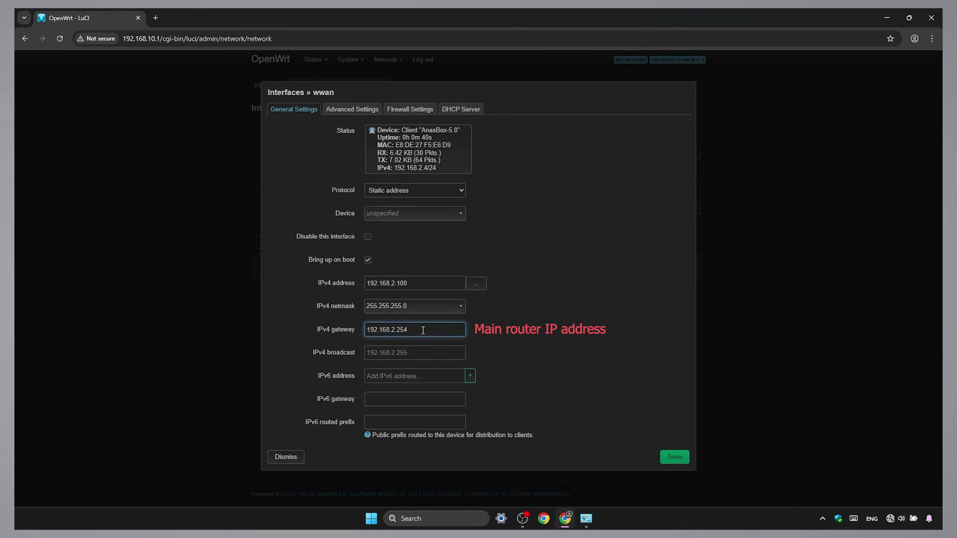
{"action": "left_click", "coordinate": [668, 397]}
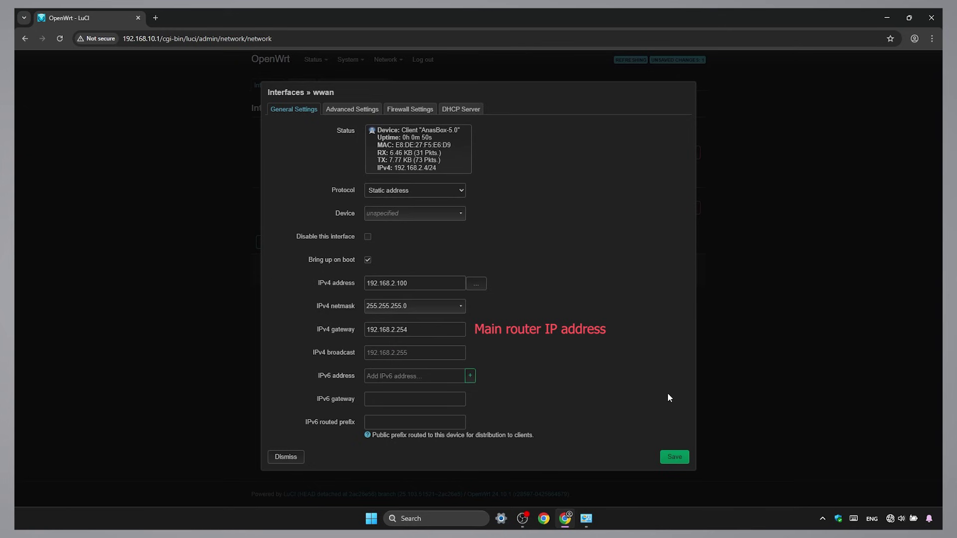
{"action": "left_click", "coordinate": [341, 111]}
- Add 192.168.2.254 as wwan's custom DNS server, then save and apply the interface changes
{"action": "left_click", "coordinate": [379, 194]}
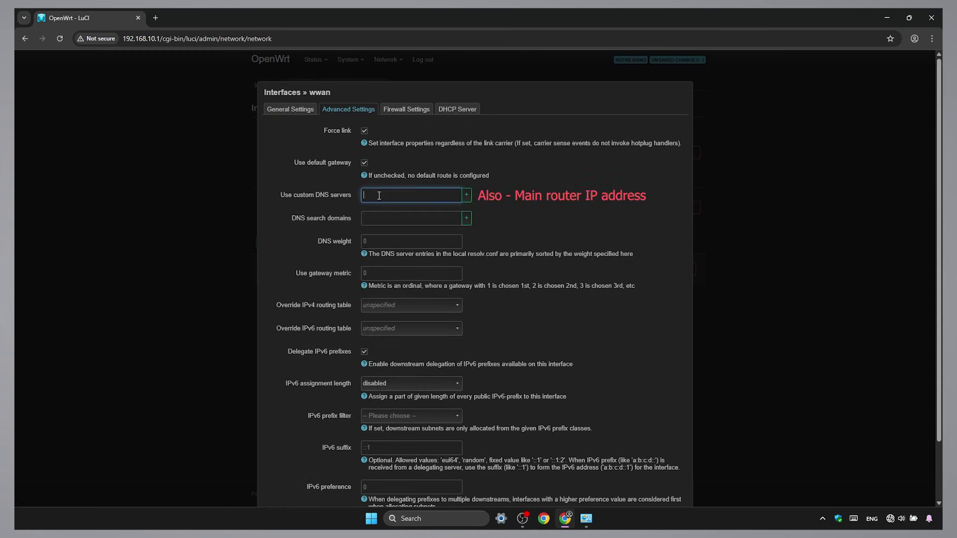
{"action": "type", "text": "192.1"}
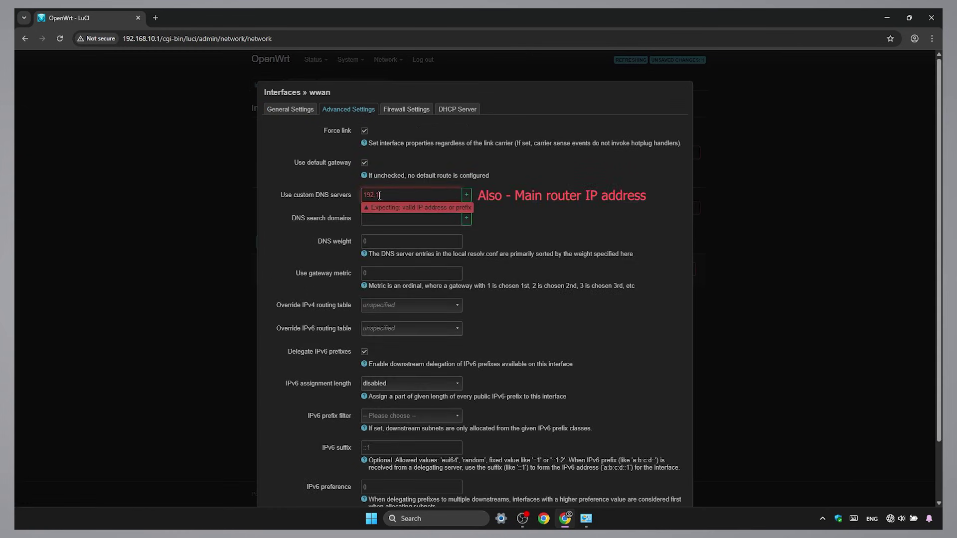
{"action": "type", "text": "68.2.254"}
{"action": "left_click", "coordinate": [468, 195]}
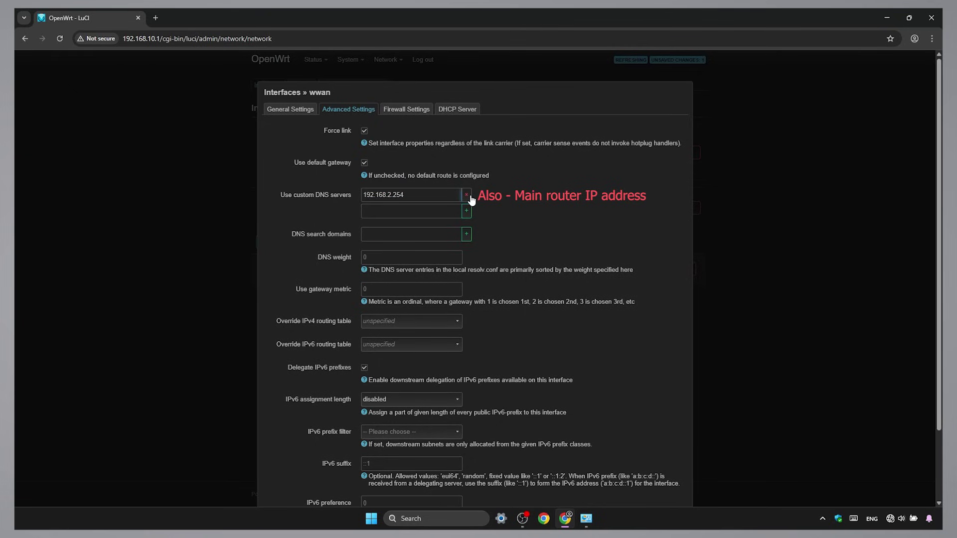
{"action": "scroll", "coordinate": [690, 468], "scroll_direction": "down", "scroll_amount": 3}
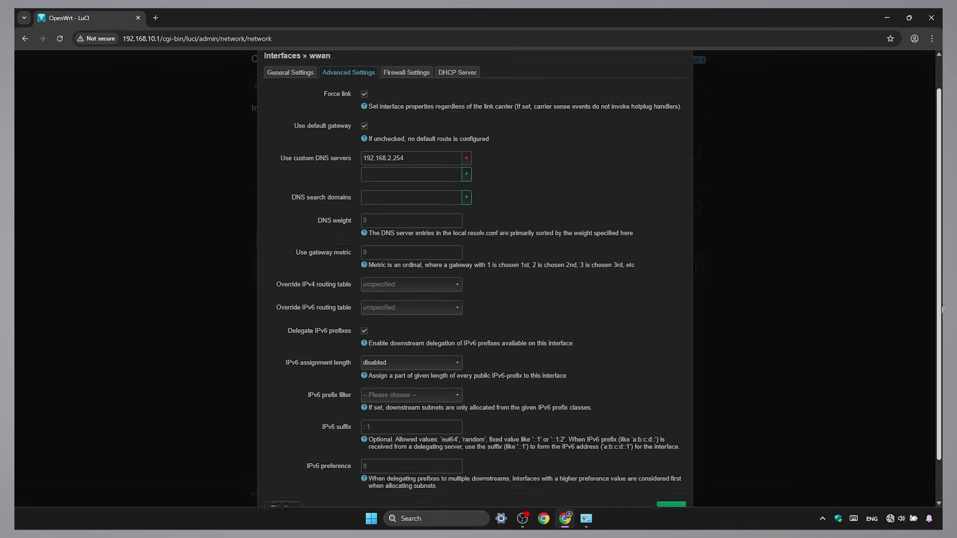
{"action": "left_click", "coordinate": [674, 469]}
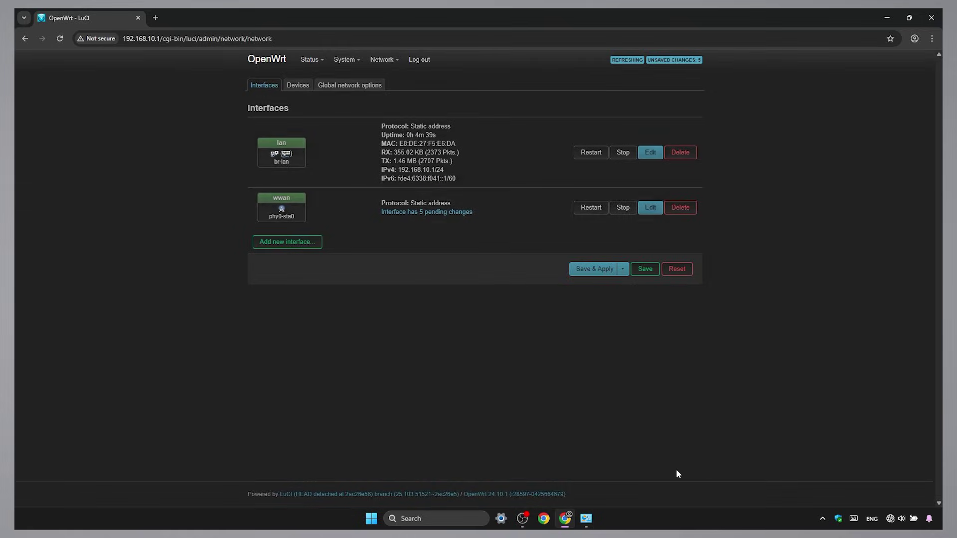
{"action": "left_click", "coordinate": [598, 272]}
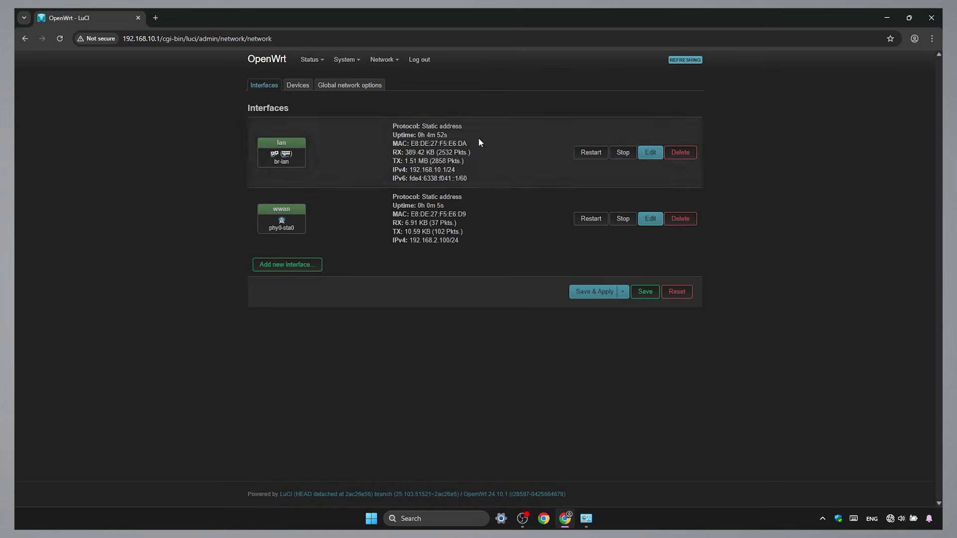
{"action": "mouse_move", "coordinate": [395, 66]}
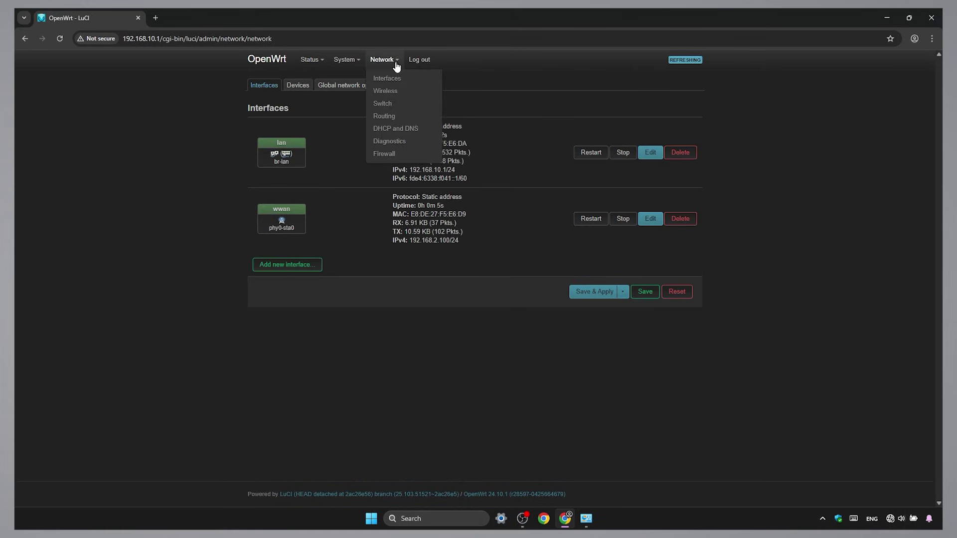
{"action": "left_click", "coordinate": [423, 141]}
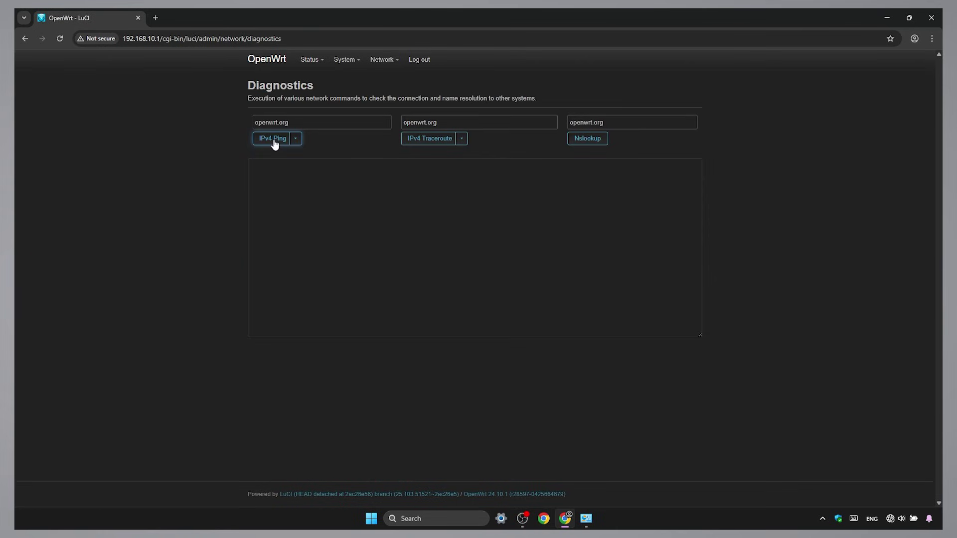
- Ping openwrt.org and then google.com from Diagnostics to confirm internet access
{"action": "left_click", "coordinate": [274, 140]}
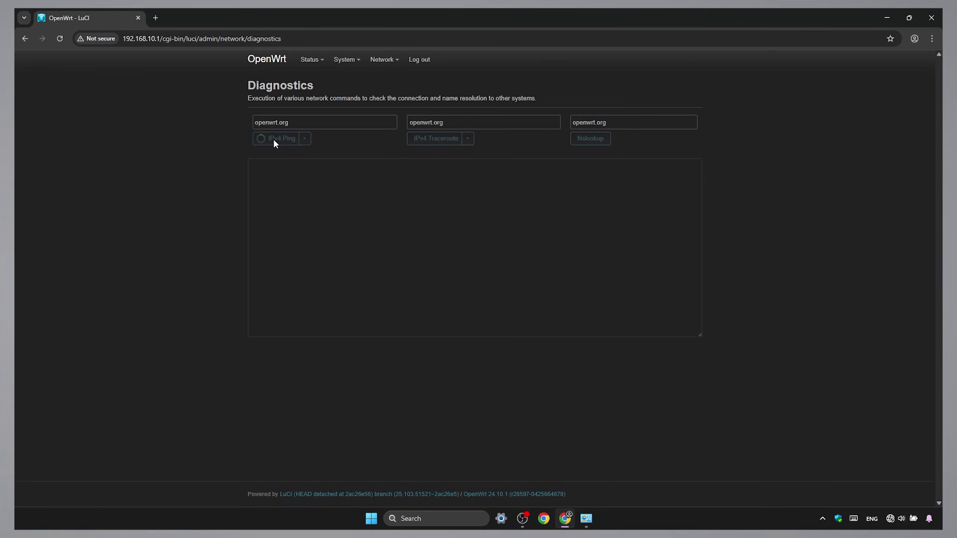
{"action": "left_click_drag", "start_coordinate": [289, 122], "coordinate": [250, 124]}
{"action": "type", "text": "google"}
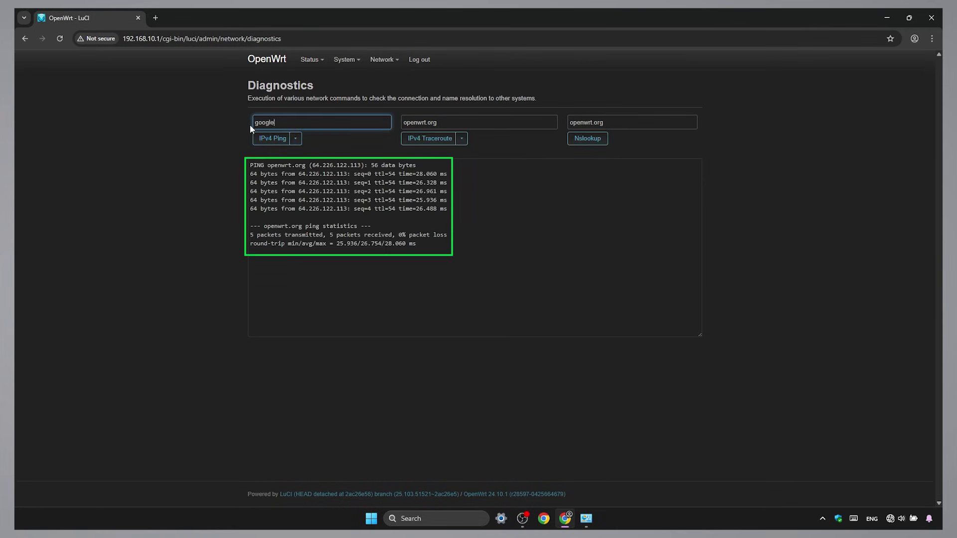
{"action": "type", "text": ".com"}
{"action": "left_click", "coordinate": [292, 138]}
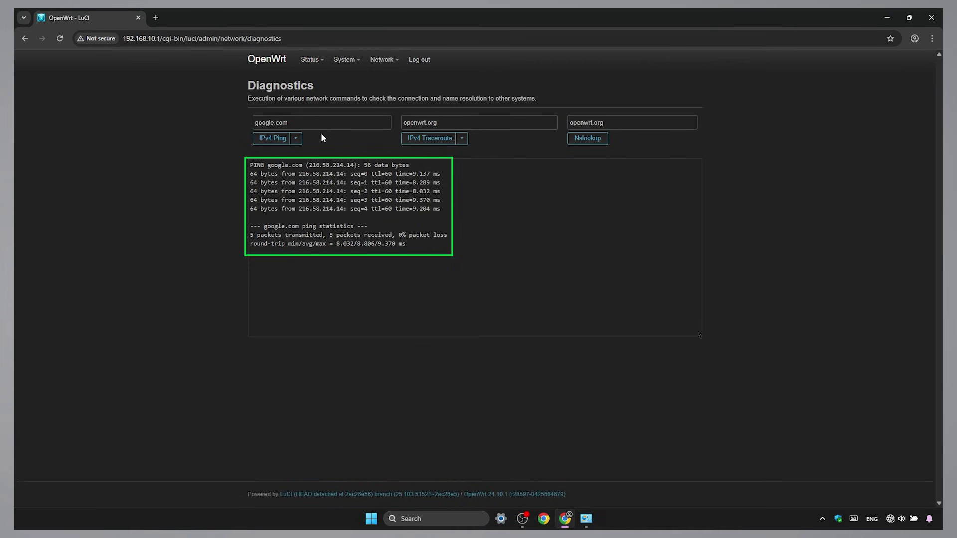
{"action": "left_click", "coordinate": [356, 62]}
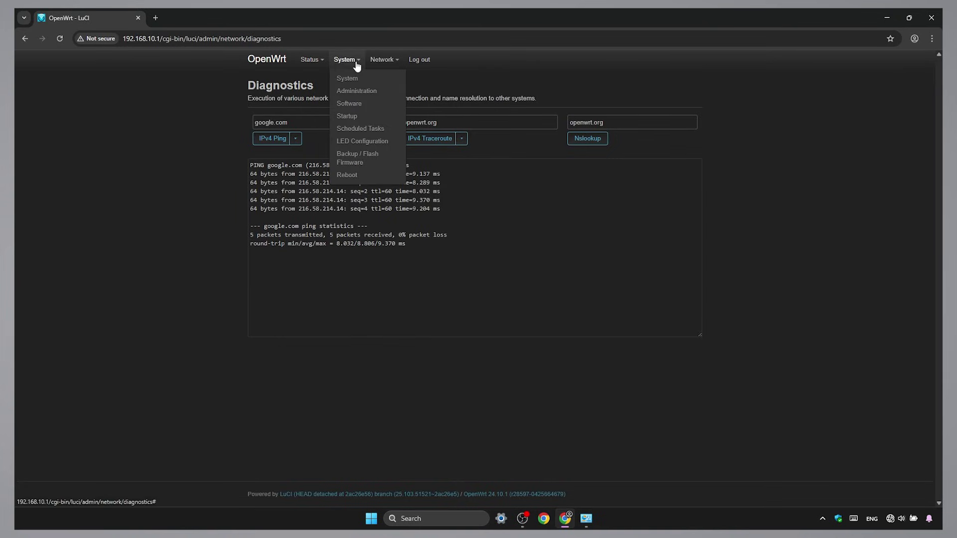
{"action": "left_click", "coordinate": [371, 103]}
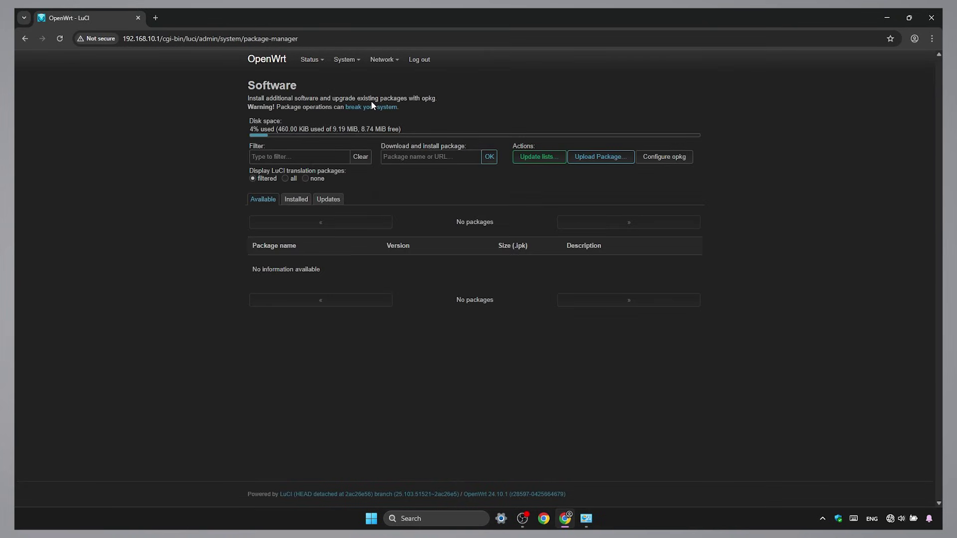
- Update the package lists and filter the Software list for luci-proto-relay
{"action": "left_click", "coordinate": [544, 161]}
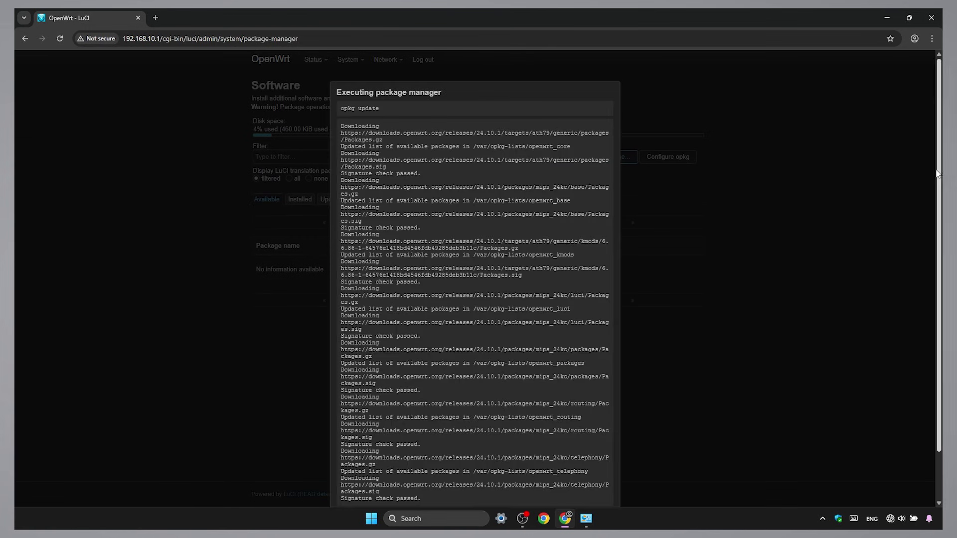
{"action": "left_click", "coordinate": [353, 464]}
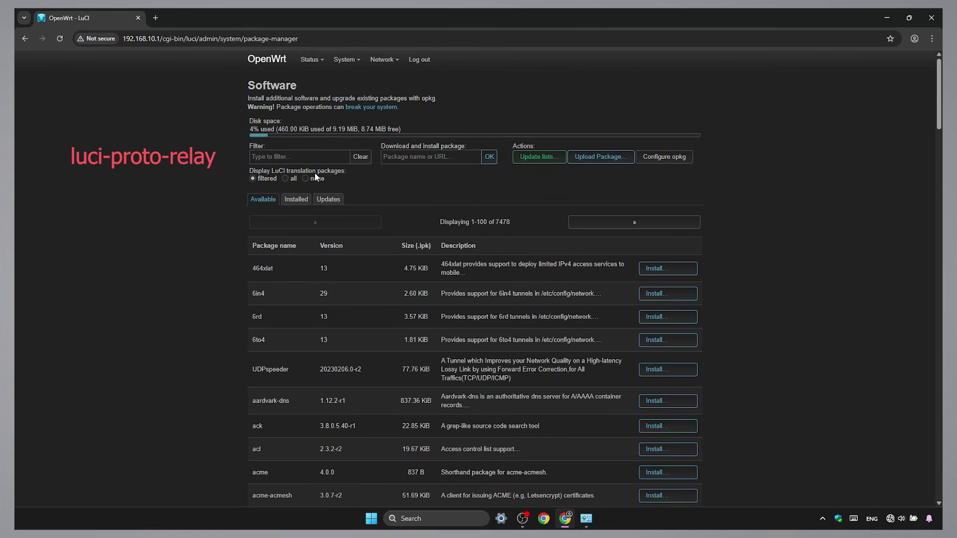
{"action": "left_click", "coordinate": [316, 159]}
{"action": "type", "text": "l"}
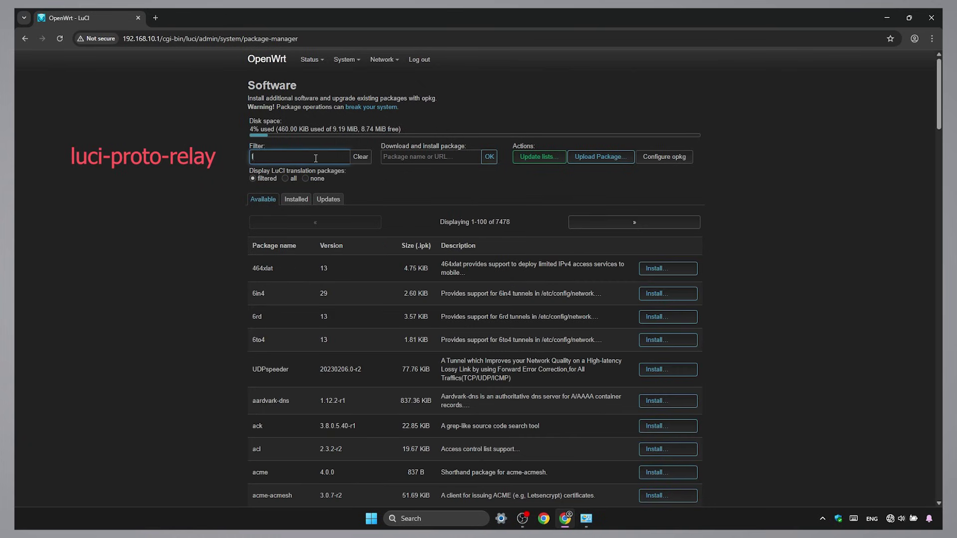
{"action": "type", "text": "uci-p"}
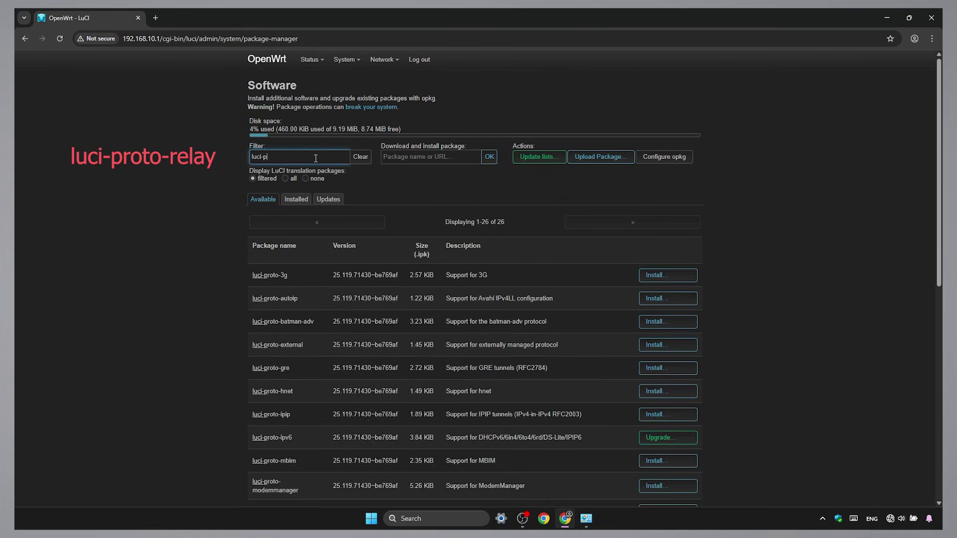
{"action": "type", "text": "roto-relay"}
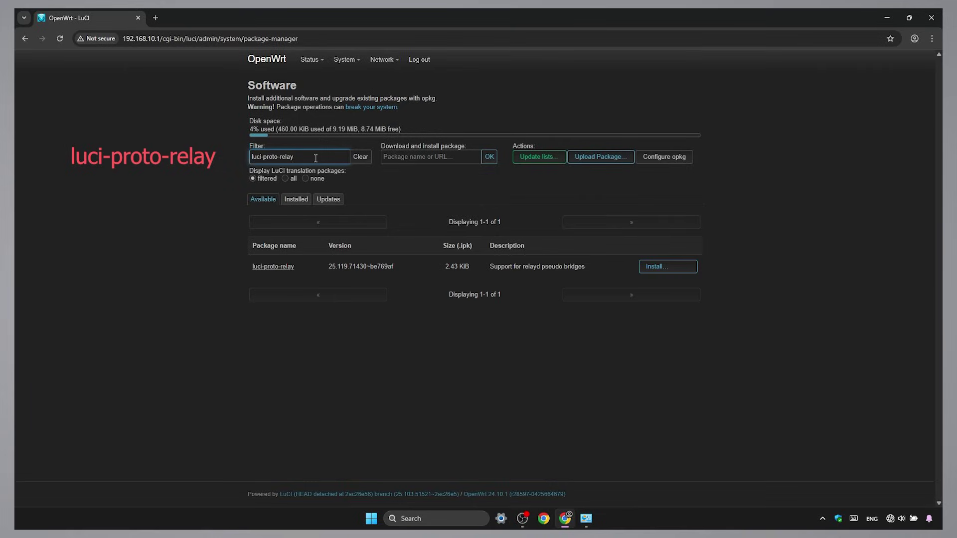
- Install luci-proto-relay with overwriting of conflicting files allowed
{"action": "left_click", "coordinate": [683, 266]}
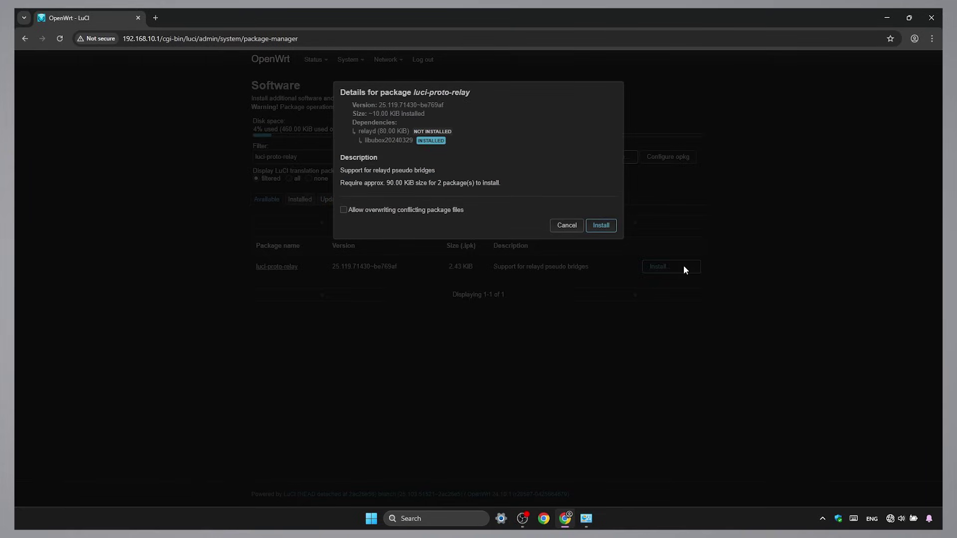
{"action": "left_click", "coordinate": [395, 211]}
{"action": "left_click", "coordinate": [608, 229]}
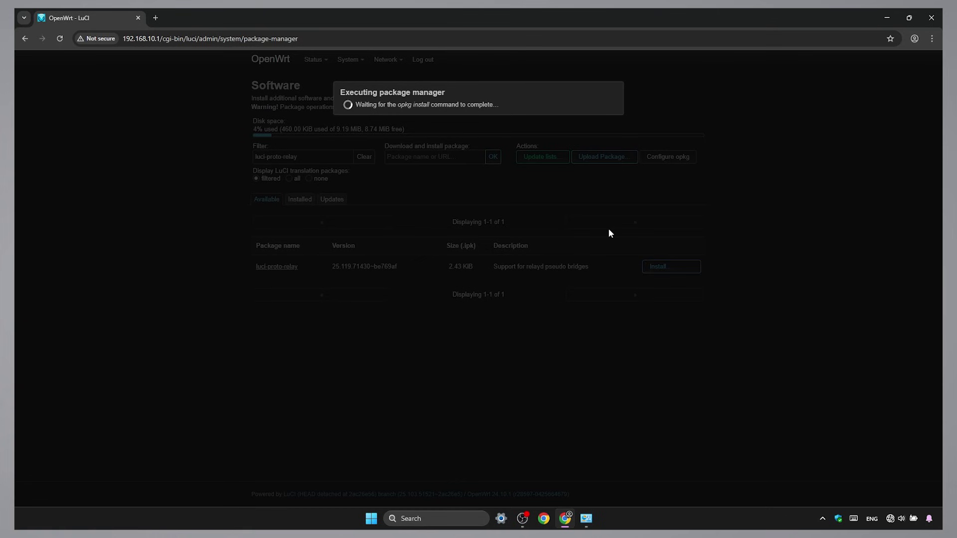
{"action": "left_click", "coordinate": [375, 205]}
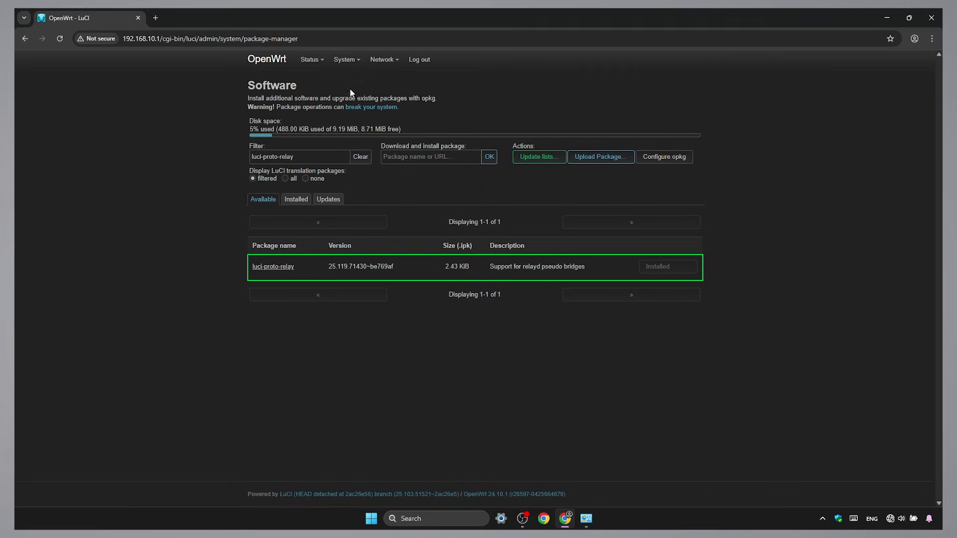
{"action": "mouse_move", "coordinate": [349, 64]}
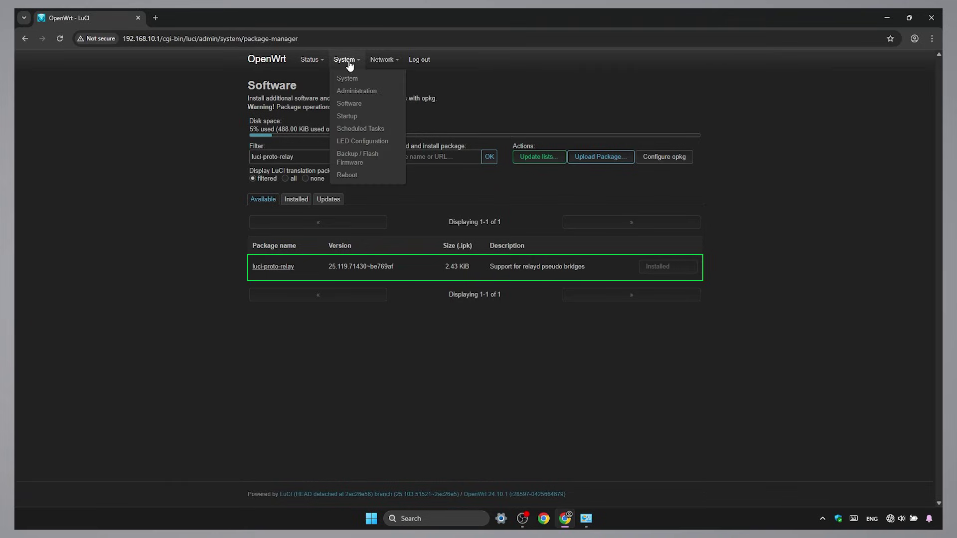
- Reboot the router, then view the Interfaces page listing lan at 192.168.10.1 and wwan at 192.168.2.100
{"action": "left_click", "coordinate": [366, 176]}
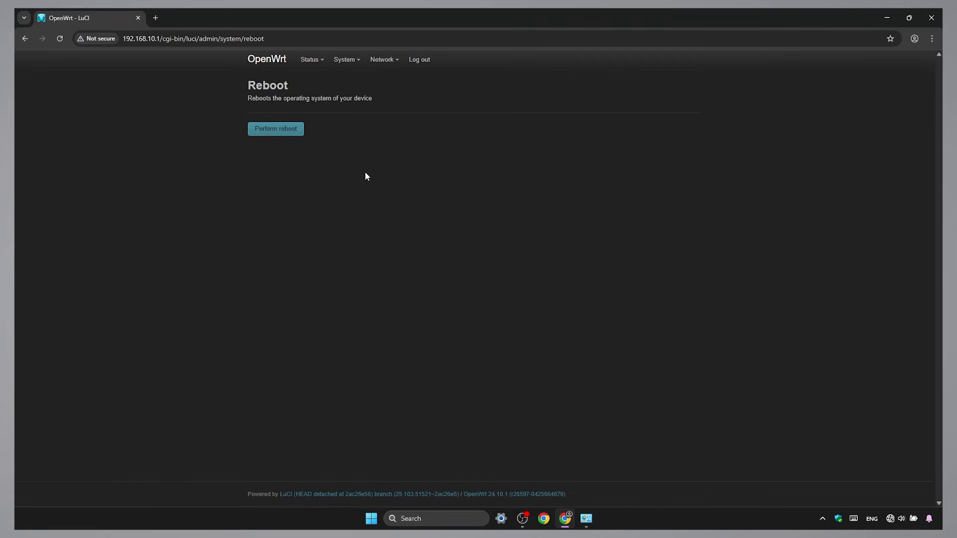
{"action": "left_click", "coordinate": [301, 132]}
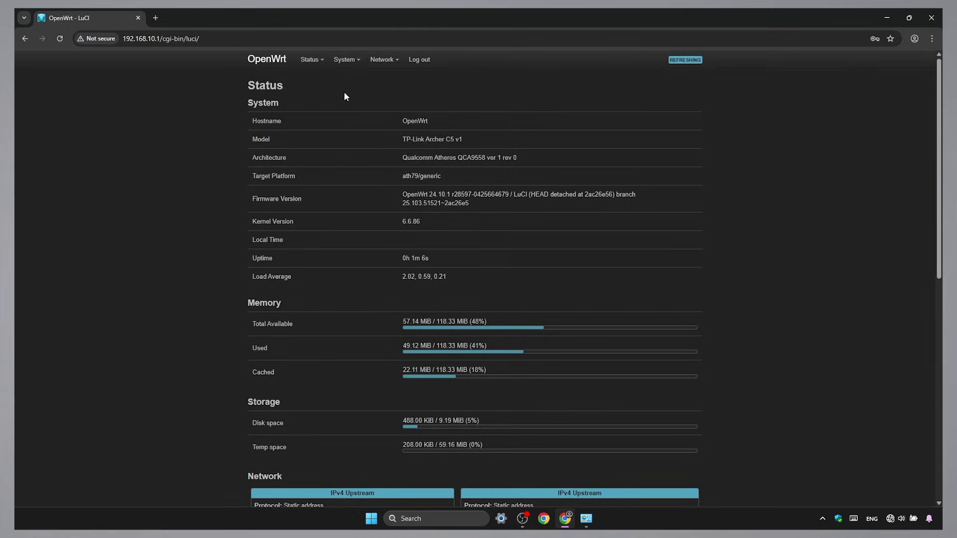
{"action": "mouse_move", "coordinate": [389, 64]}
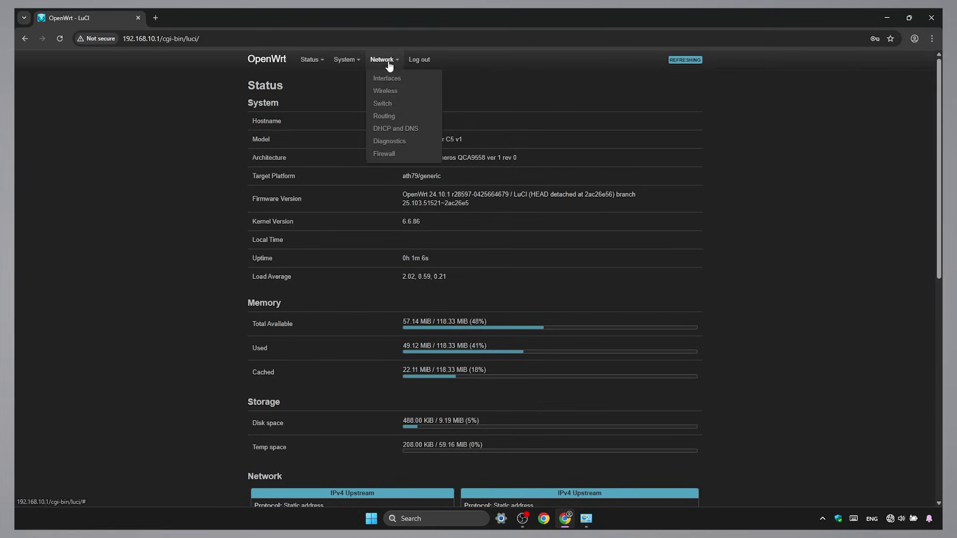
{"action": "left_click", "coordinate": [412, 78]}
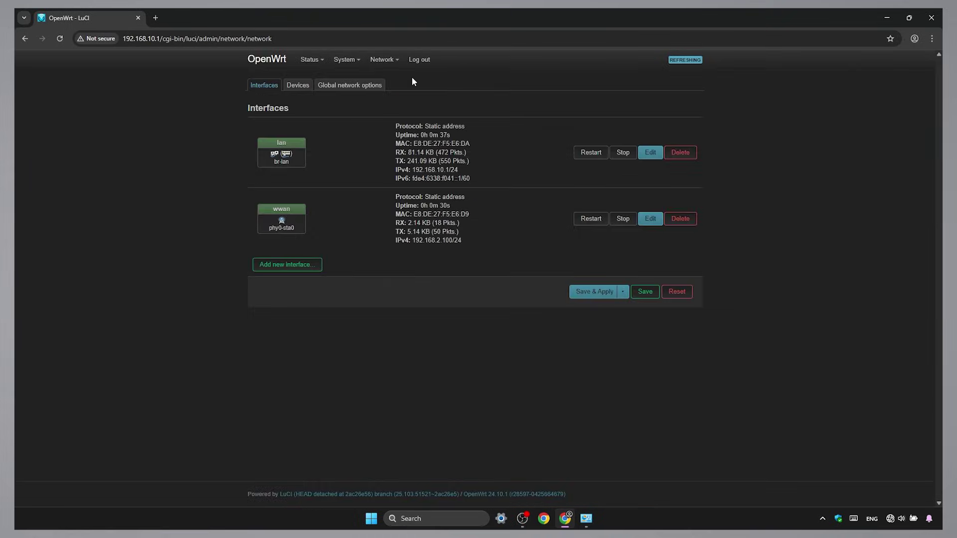
- Create a new interface named Bridge using the Relay bridge protocol
{"action": "left_click", "coordinate": [317, 268]}
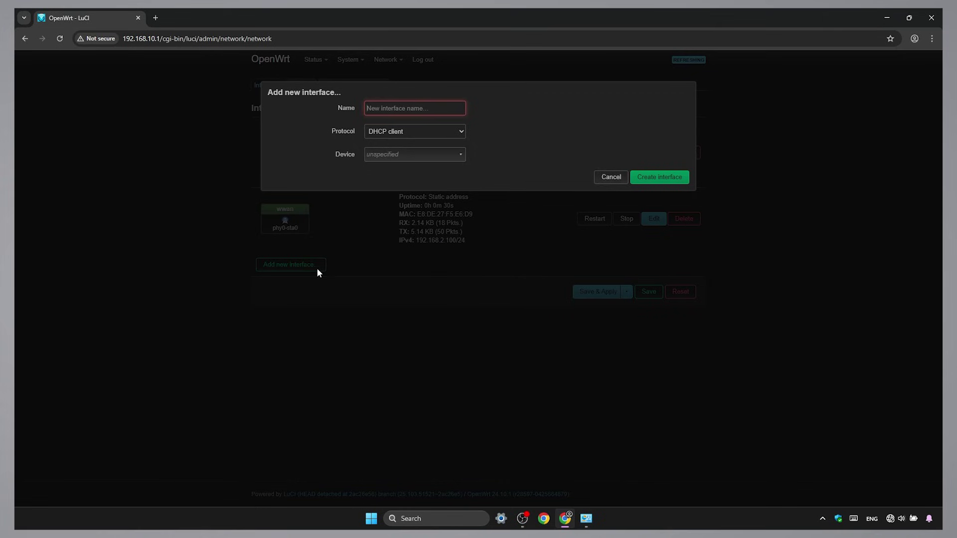
{"action": "left_click", "coordinate": [387, 108]}
{"action": "type", "text": "B"}
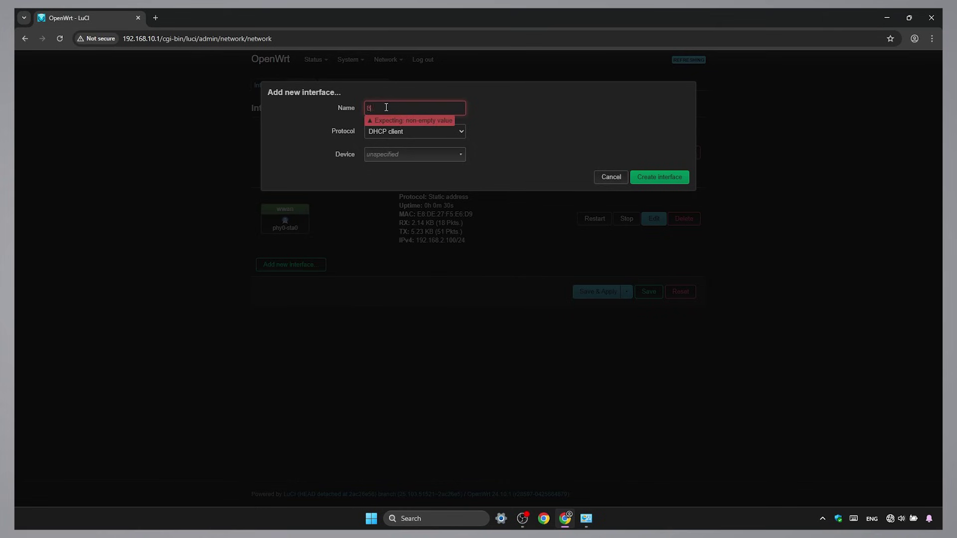
{"action": "type", "text": "ridge"}
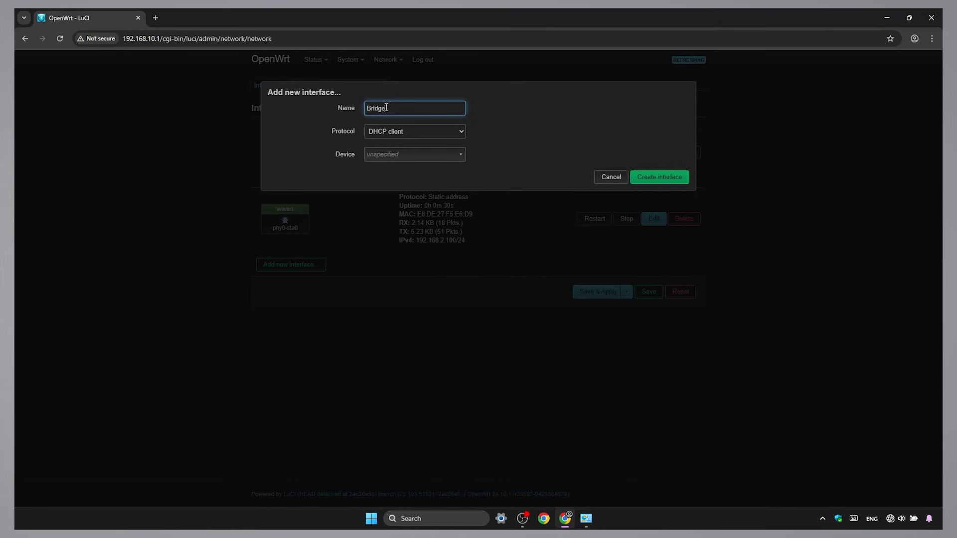
{"action": "left_click", "coordinate": [450, 136]}
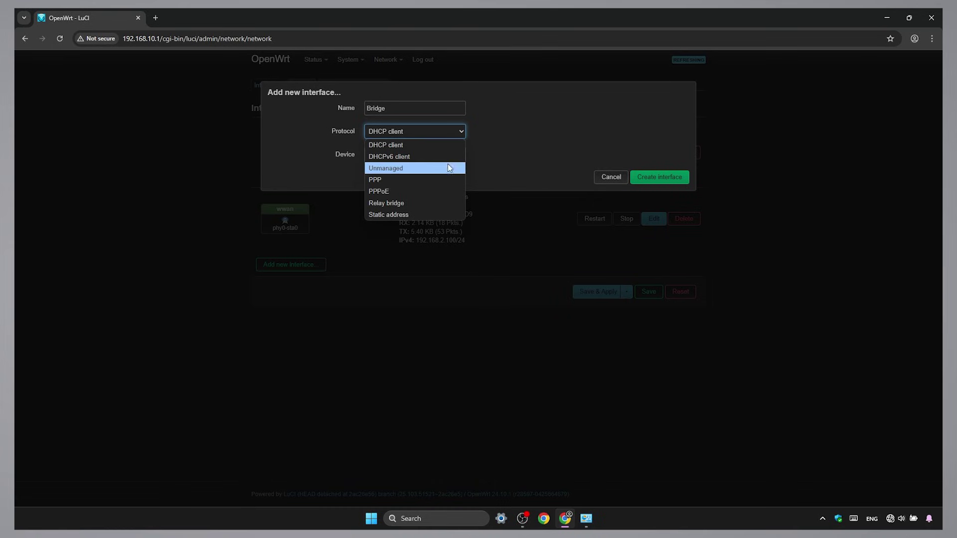
{"action": "left_click", "coordinate": [443, 204]}
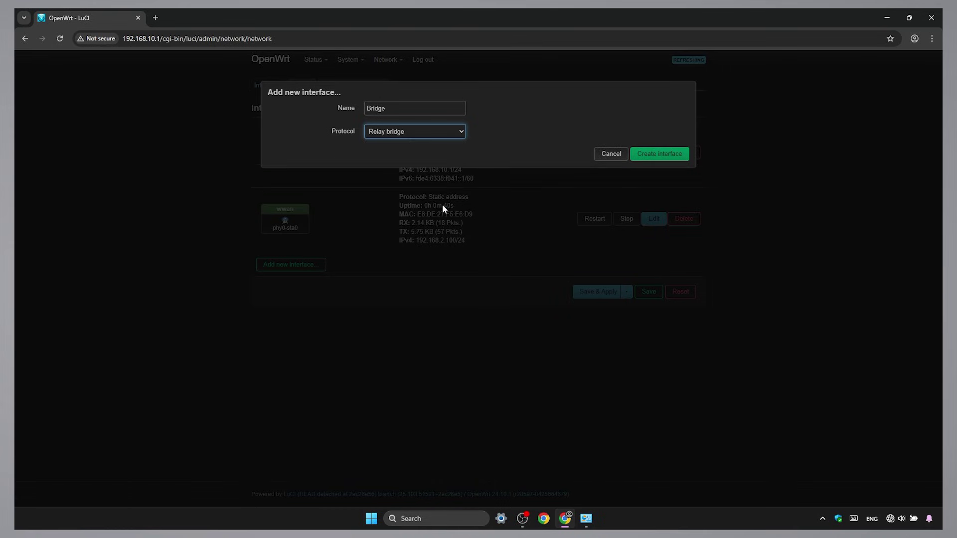
{"action": "left_click", "coordinate": [636, 155]}
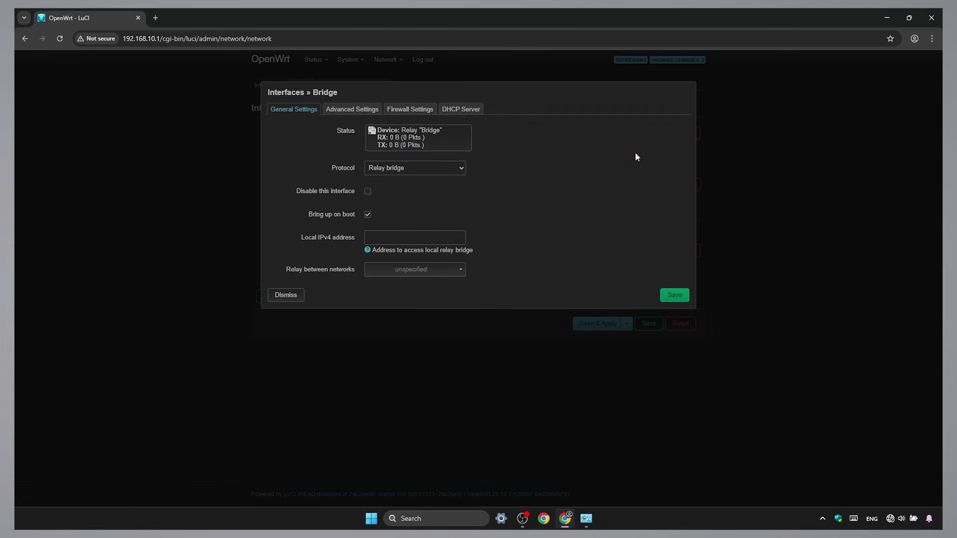
- Give Bridge local IPv4 192.168.2.100, relay between lan and wwan, then save and apply
{"action": "left_click", "coordinate": [439, 237]}
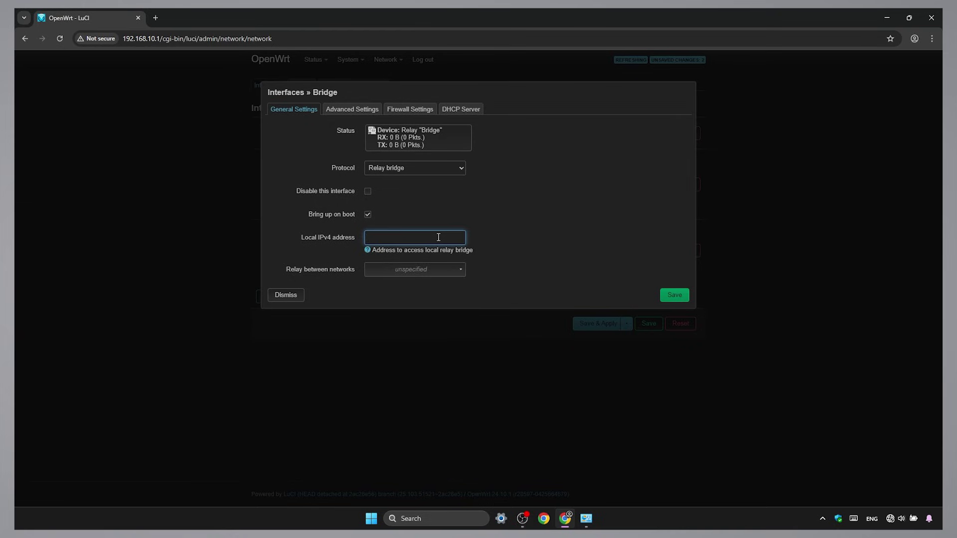
{"action": "type", "text": "192.16"}
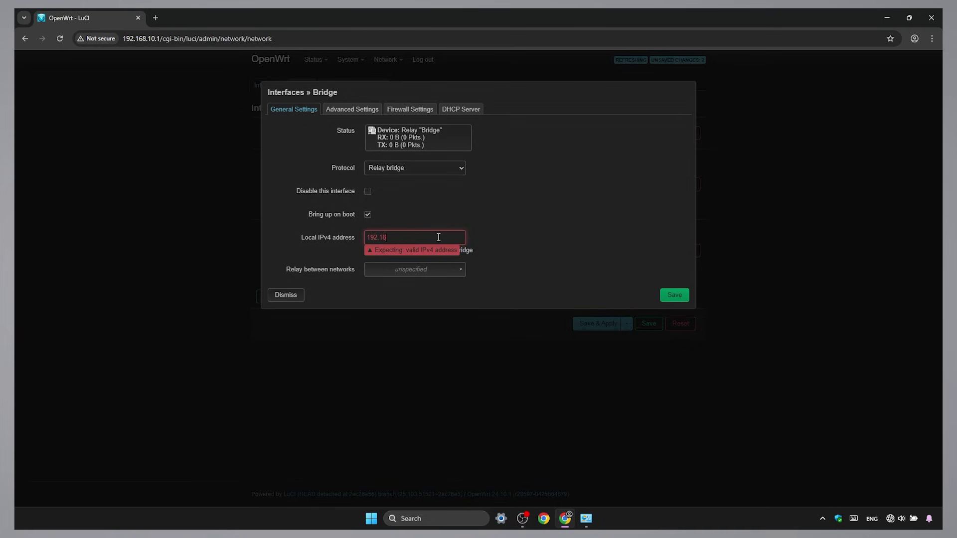
{"action": "type", "text": "8.2.100"}
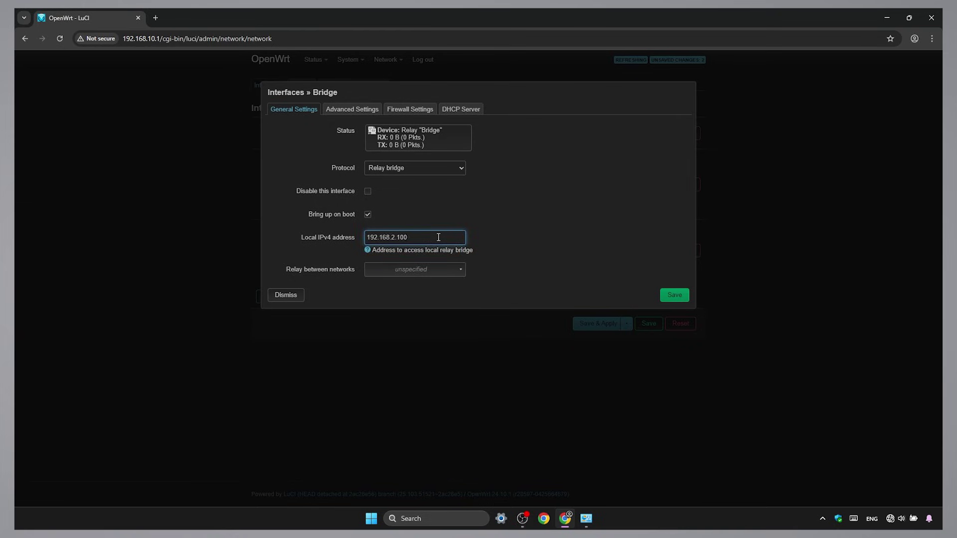
{"action": "left_click", "coordinate": [445, 275]}
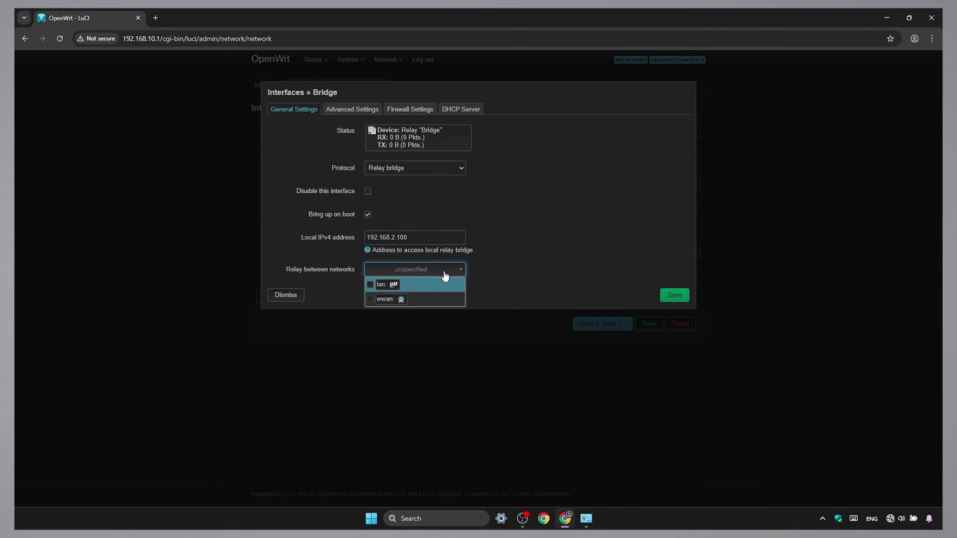
{"action": "left_click", "coordinate": [371, 288]}
{"action": "left_click", "coordinate": [370, 301]}
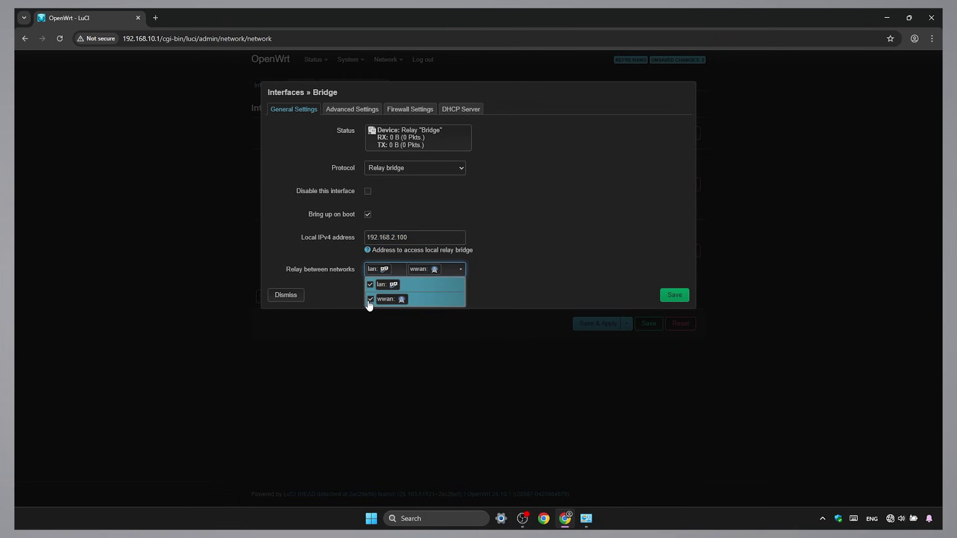
{"action": "left_click", "coordinate": [503, 289]}
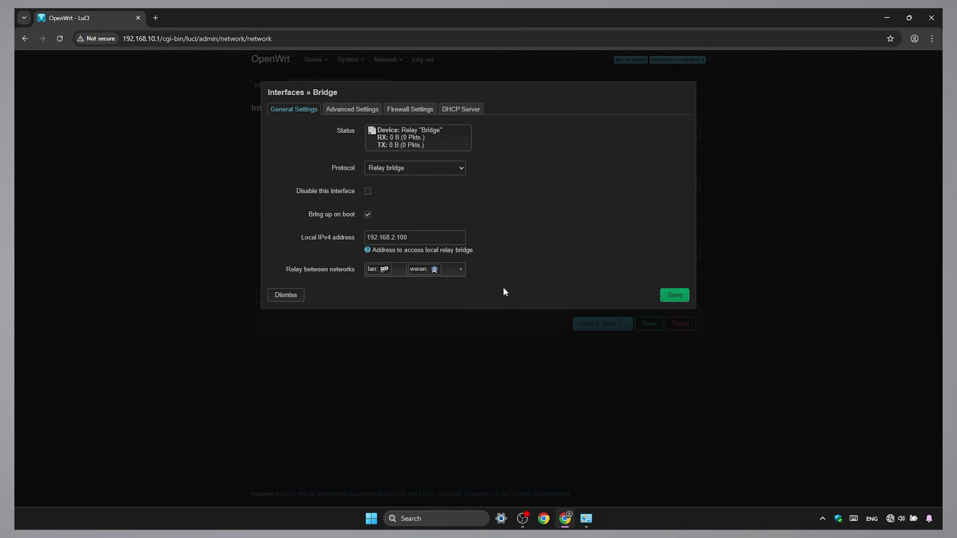
{"action": "left_click", "coordinate": [670, 294]}
{"action": "left_click", "coordinate": [598, 325]}
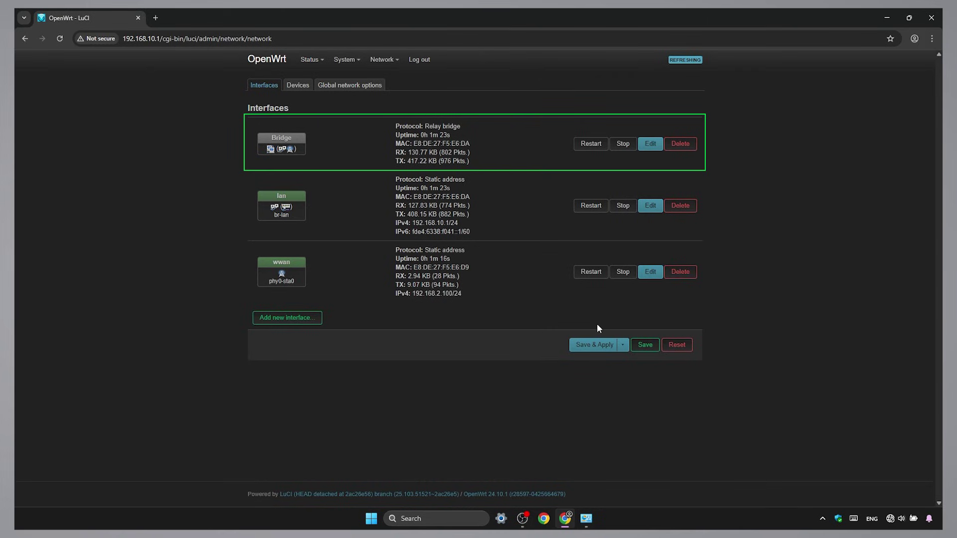
- Go to the Network > Wireless overview showing radio0 and radio1
{"action": "mouse_move", "coordinate": [393, 63]}
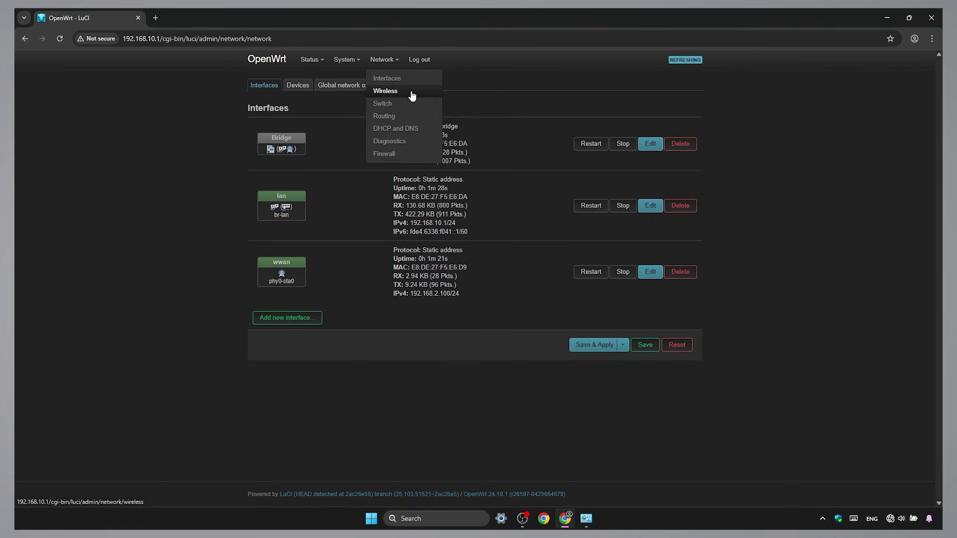
{"action": "left_click", "coordinate": [411, 95]}
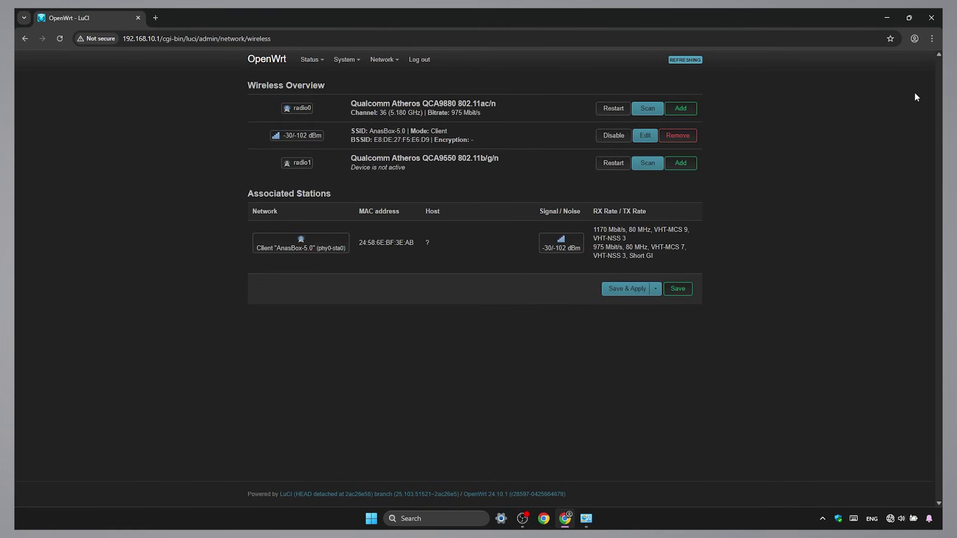
- Add an Access Point network on radio0 with ESSID AnasBox-5.0 attached to lan
{"action": "left_click", "coordinate": [695, 111]}
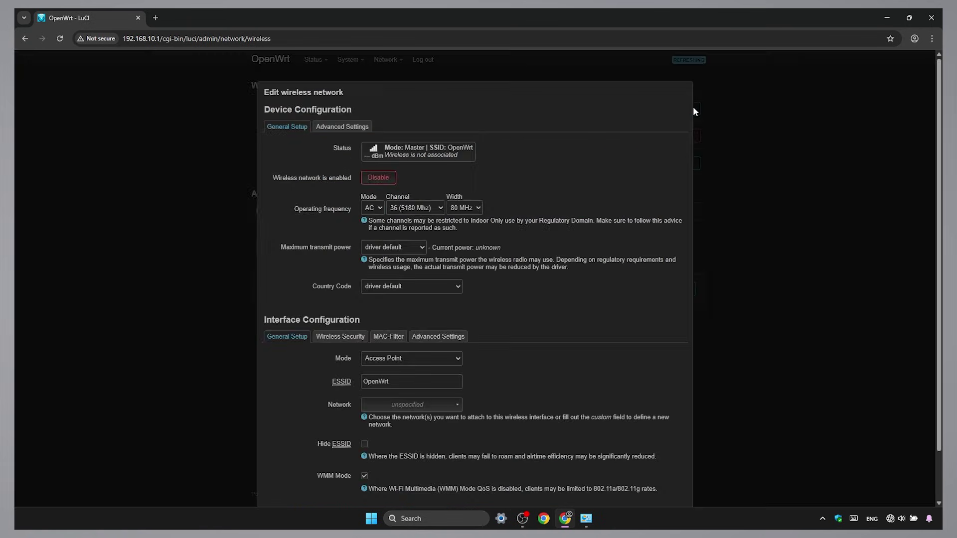
{"action": "scroll", "coordinate": [929, 180], "scroll_direction": "down", "scroll_amount": 2}
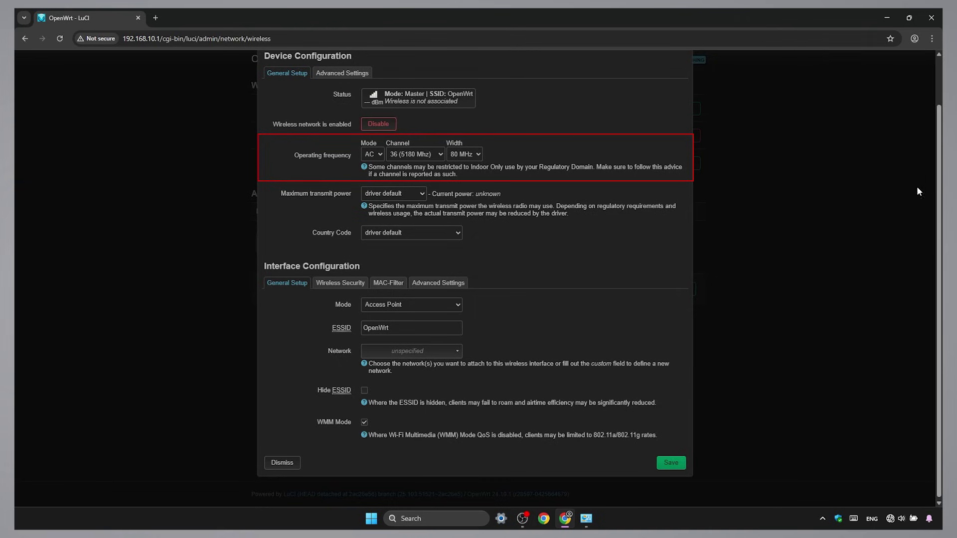
{"action": "left_click", "coordinate": [461, 305]}
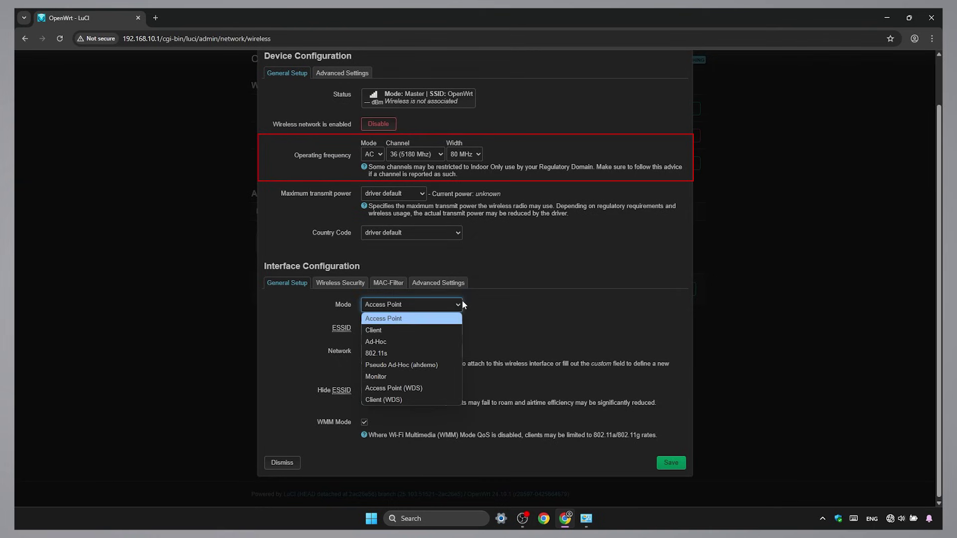
{"action": "left_click", "coordinate": [446, 323]}
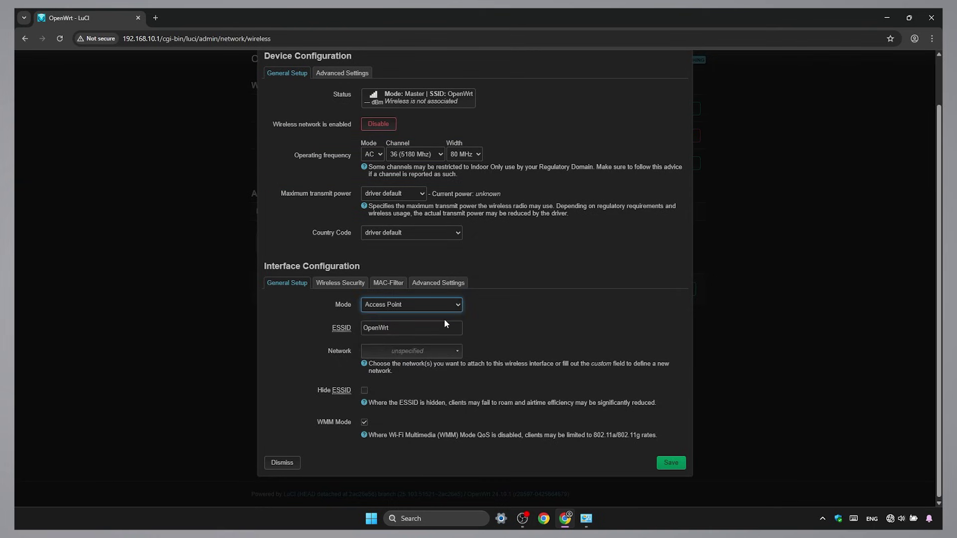
{"action": "left_click_drag", "start_coordinate": [442, 328], "coordinate": [362, 329]}
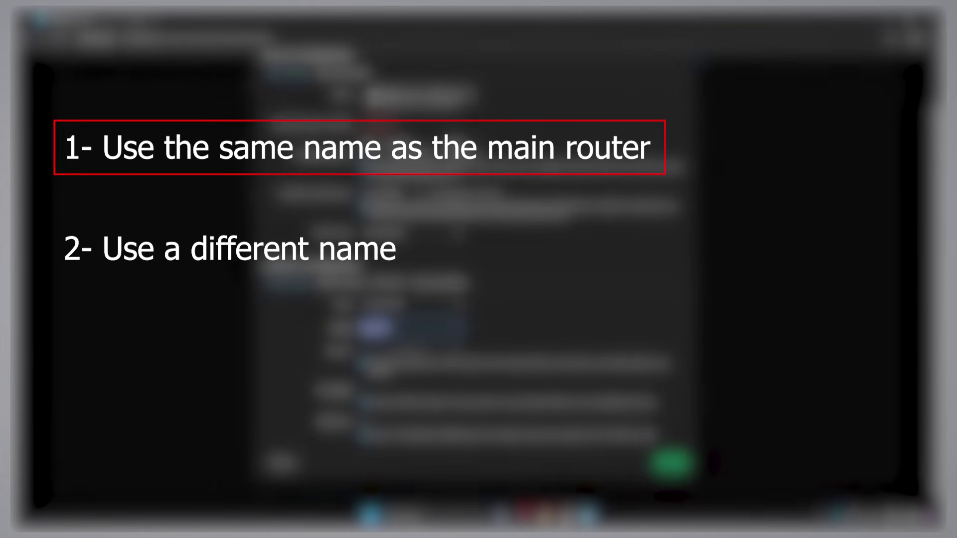
{"action": "type", "text": "AnasBox-5.0"}
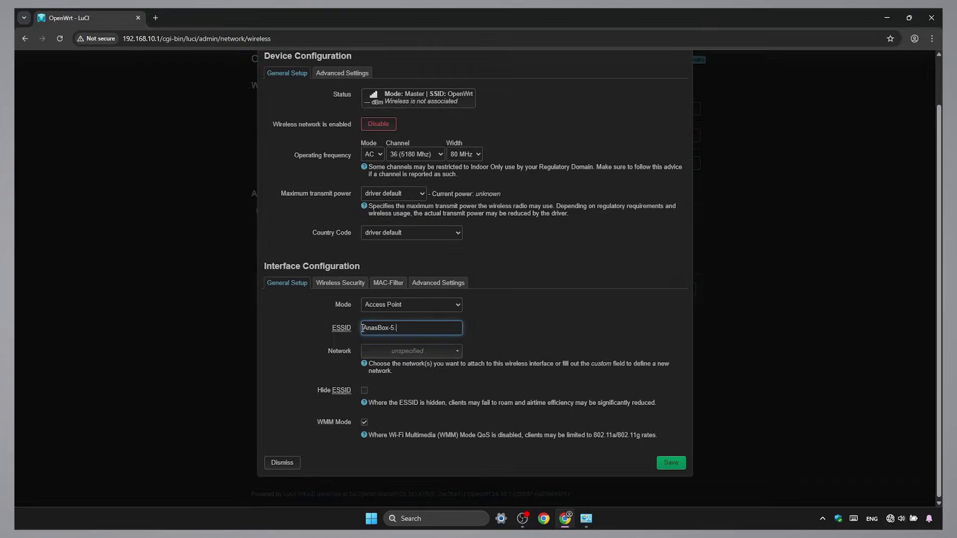
{"action": "left_click", "coordinate": [427, 353]}
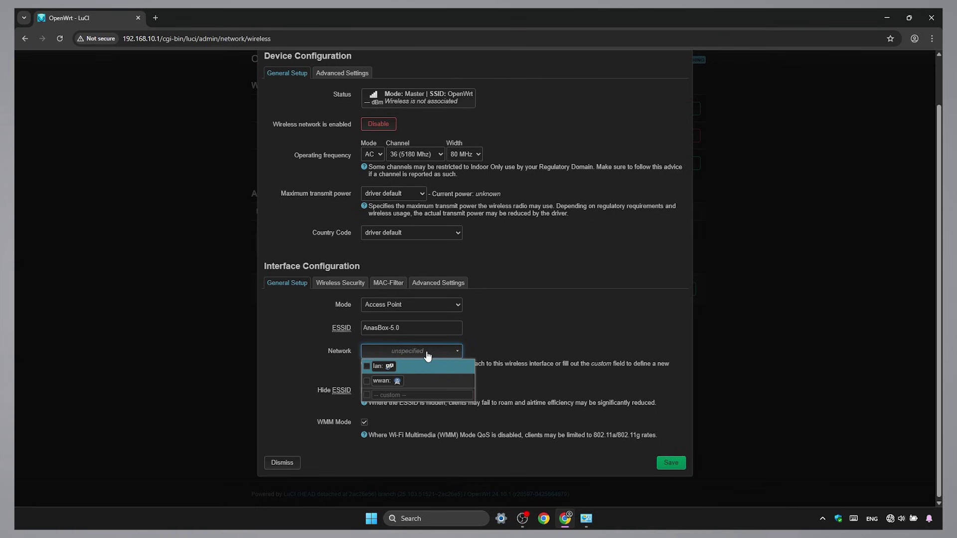
{"action": "left_click", "coordinate": [421, 367]}
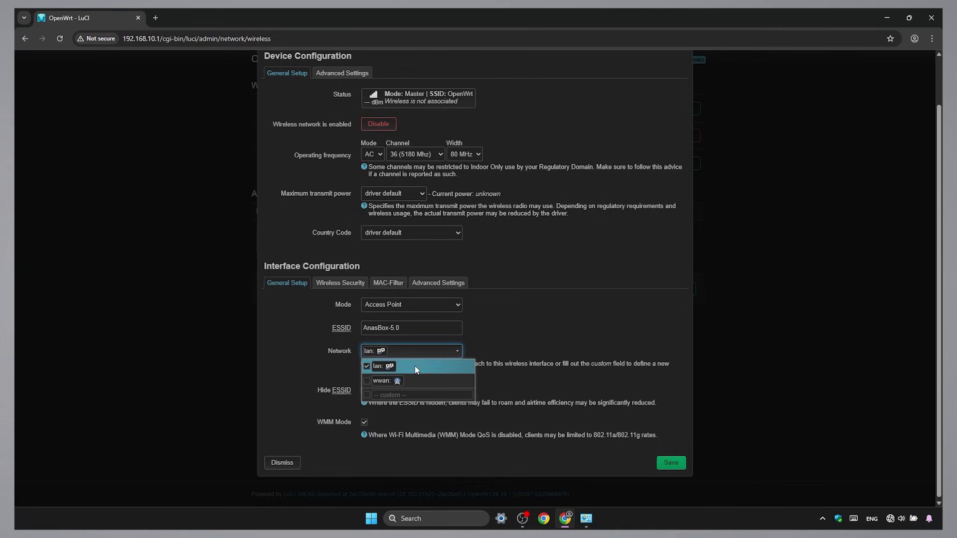
{"action": "left_click", "coordinate": [507, 341]}
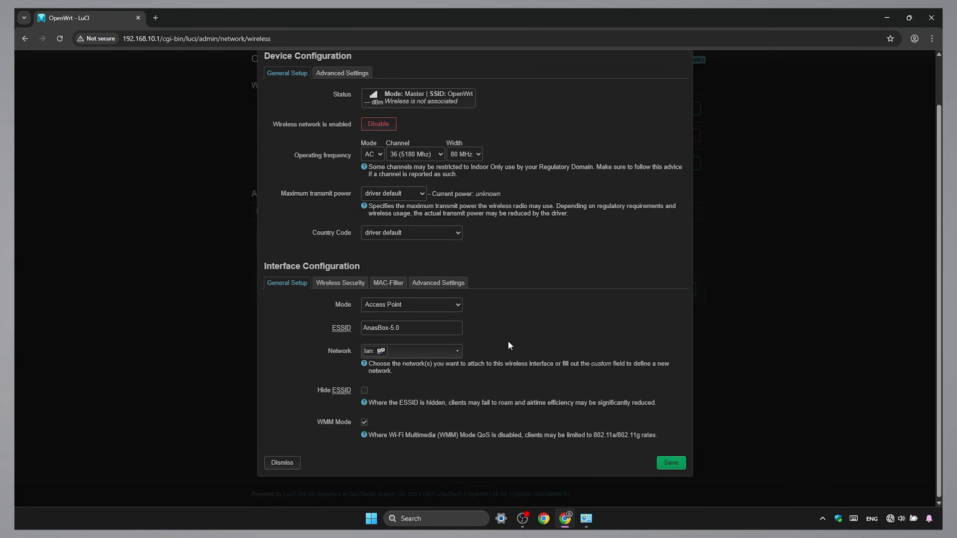
- Secure it with WPA2-PSK and the wireless password, then save and apply
{"action": "left_click", "coordinate": [340, 283]}
{"action": "left_click", "coordinate": [418, 359]}
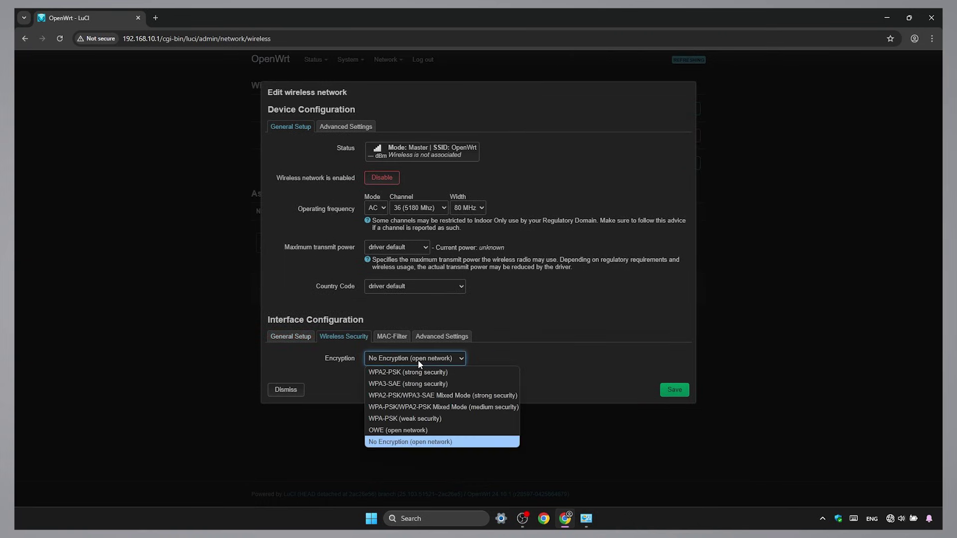
{"action": "left_click", "coordinate": [466, 372]}
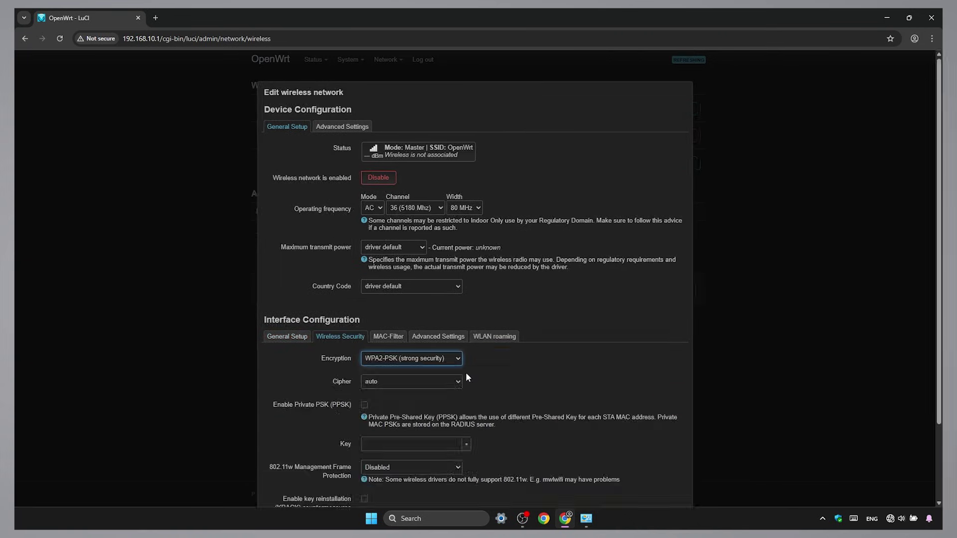
{"action": "left_click", "coordinate": [445, 441]}
{"action": "type", "text": "••"}
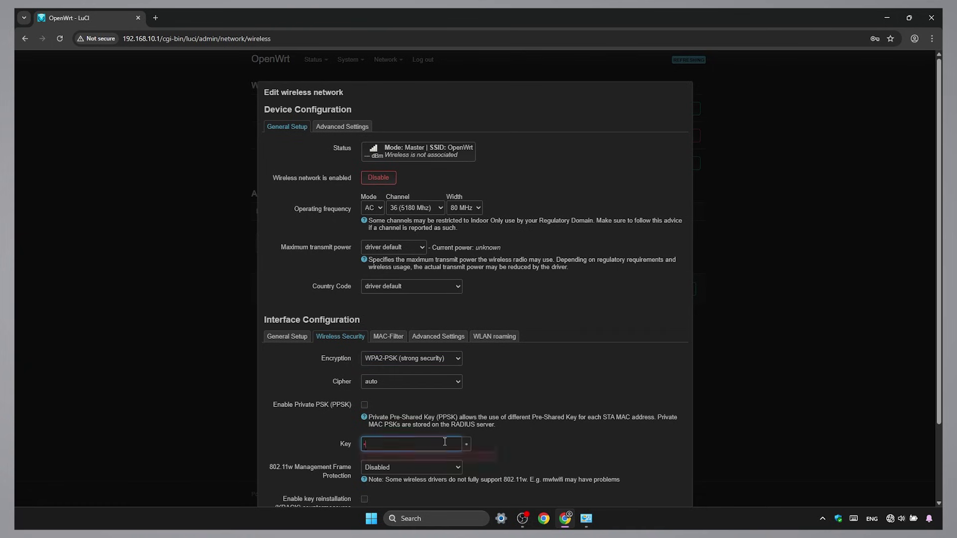
{"action": "type", "text": "••••••••••"}
{"action": "scroll", "coordinate": [939, 249], "scroll_direction": "down", "scroll_amount": 2}
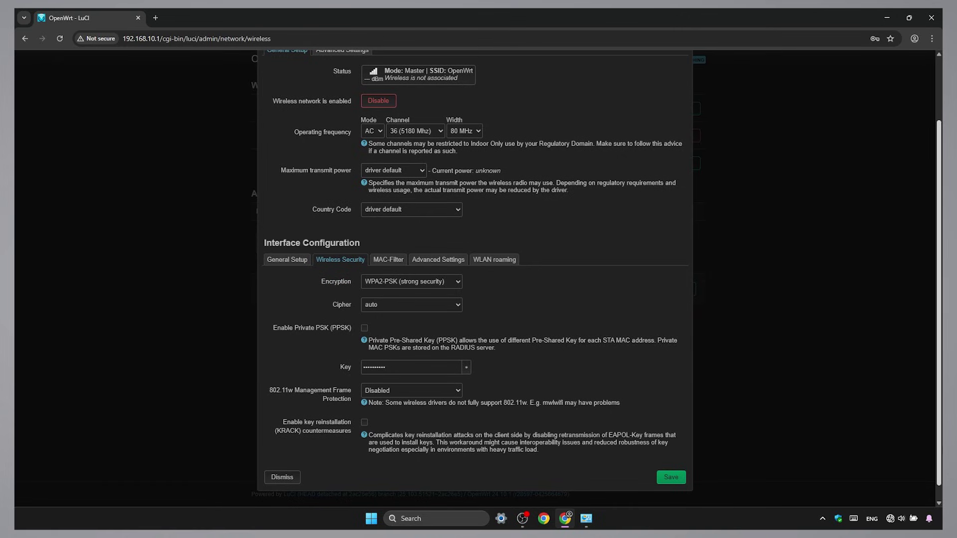
{"action": "left_click", "coordinate": [682, 481]}
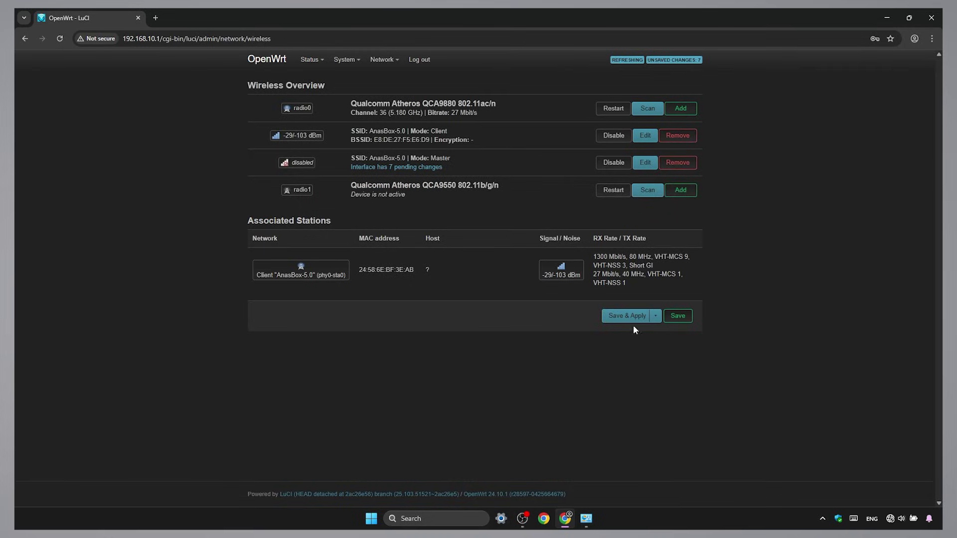
{"action": "left_click", "coordinate": [633, 322]}
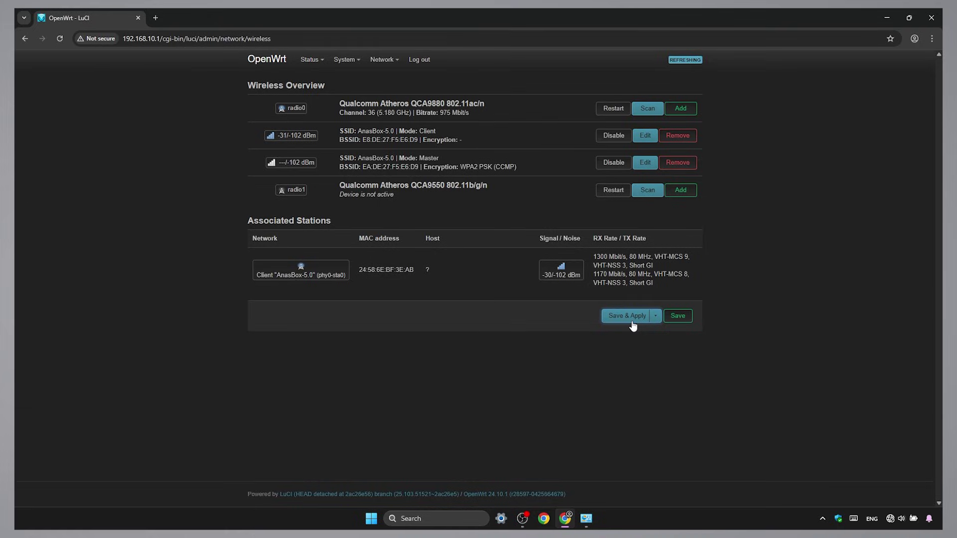
- Set the Ethernet adapter's IPv4 to obtain IP and DNS server addresses automatically
{"action": "left_click", "coordinate": [586, 518]}
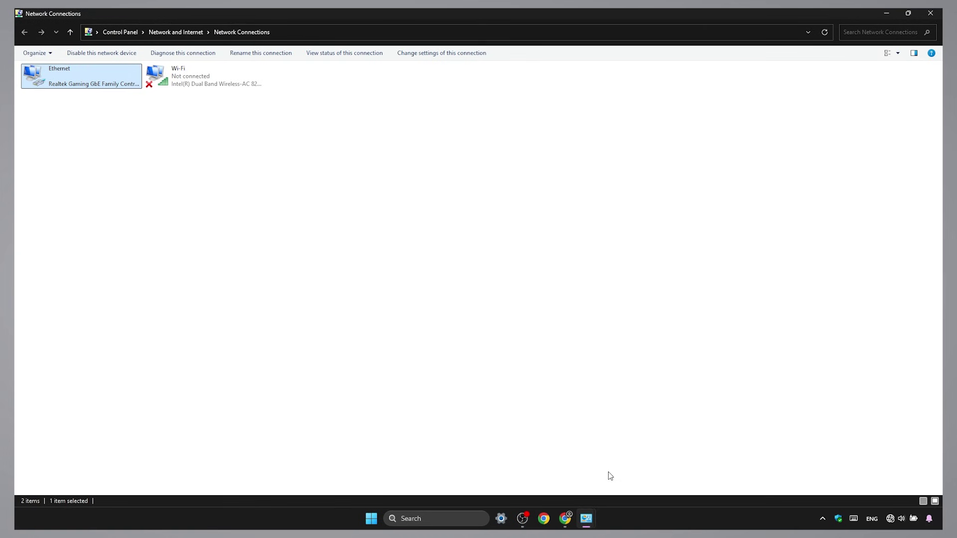
{"action": "right_click", "coordinate": [104, 86]}
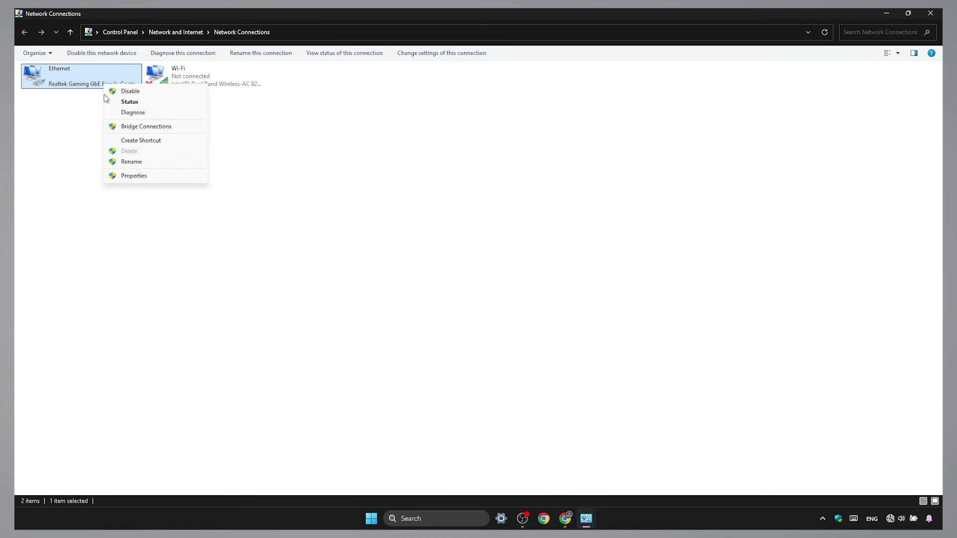
{"action": "left_click", "coordinate": [128, 175]}
{"action": "left_click", "coordinate": [135, 190]}
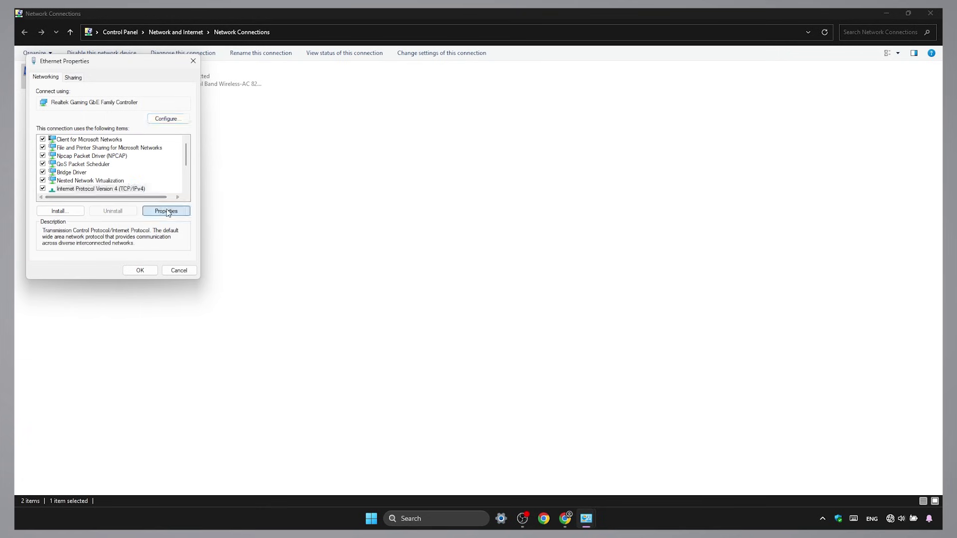
{"action": "left_click", "coordinate": [166, 211]}
{"action": "left_click", "coordinate": [60, 157]}
{"action": "left_click", "coordinate": [59, 223]}
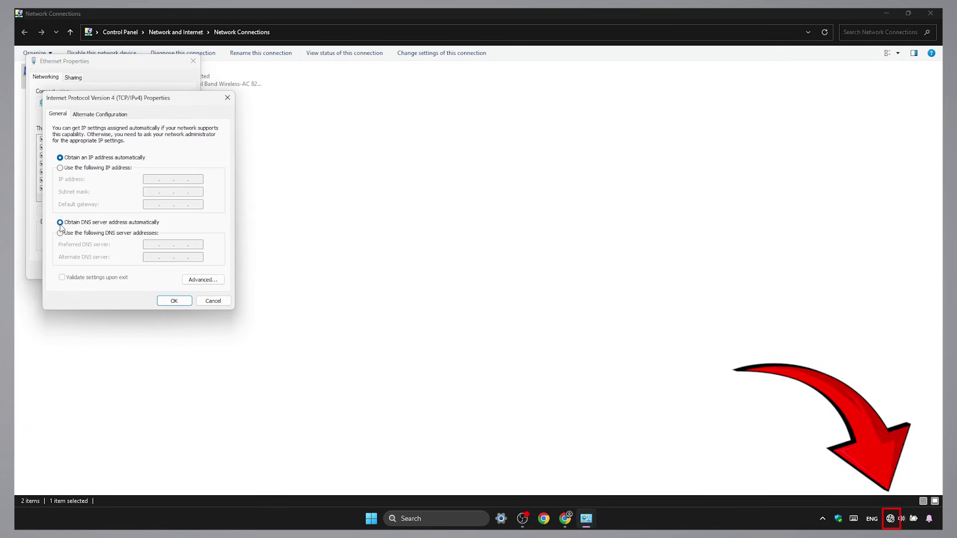
{"action": "left_click", "coordinate": [180, 301]}
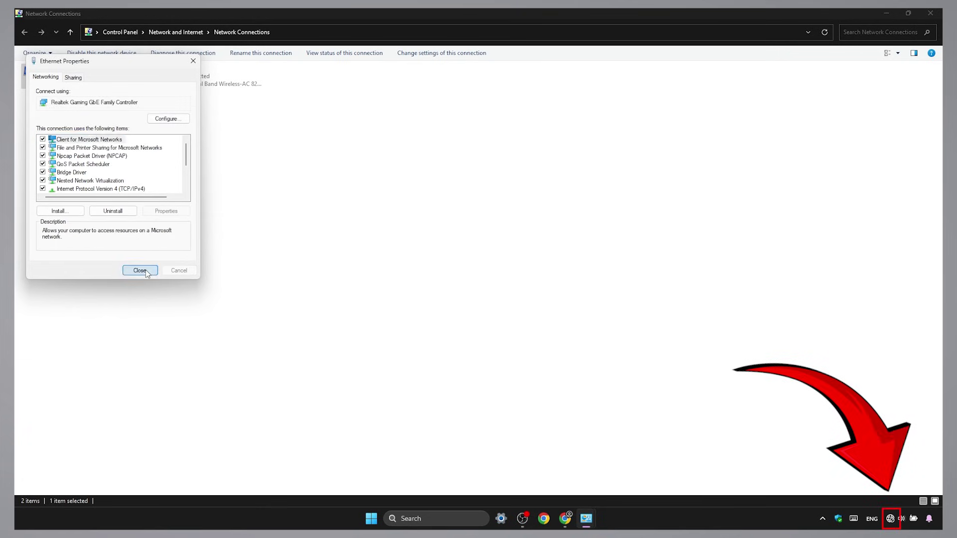
{"action": "left_click", "coordinate": [146, 270]}
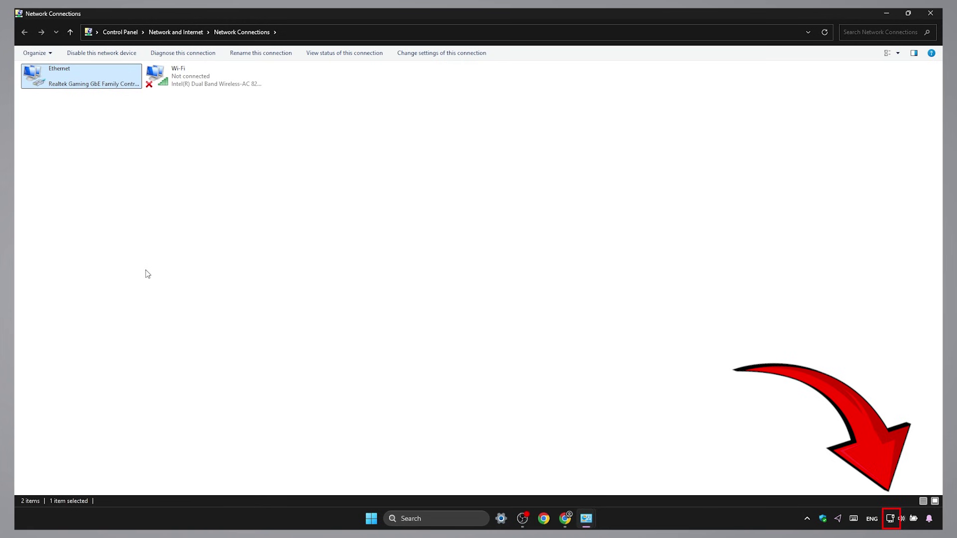
- Search for 'fast' in a new Chrome tab and open Fast.com to run the speed test
{"action": "left_click", "coordinate": [565, 520]}
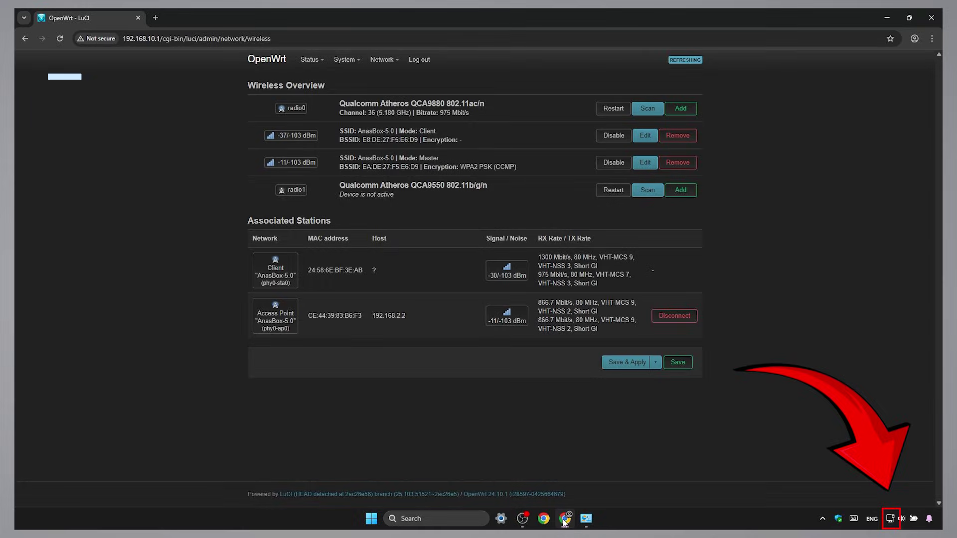
{"action": "left_click", "coordinate": [156, 19]}
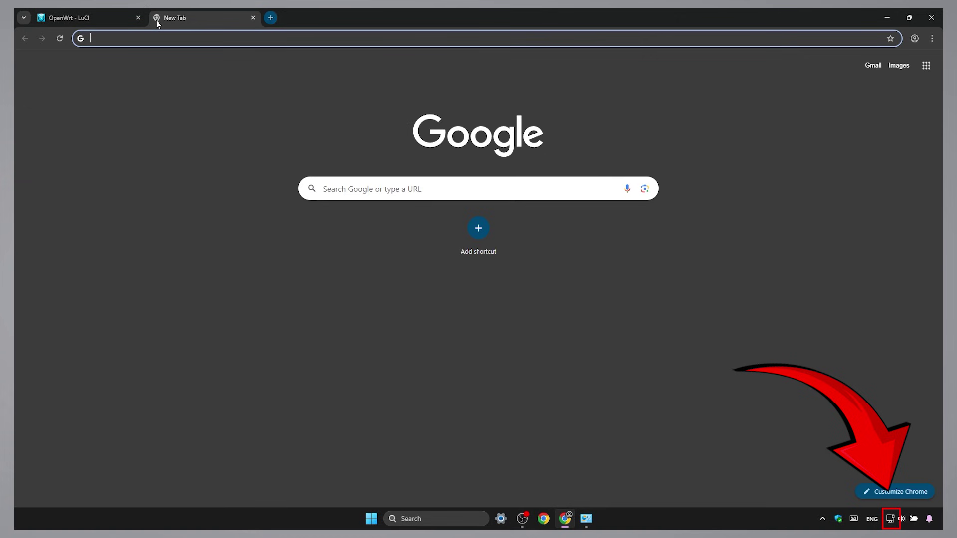
{"action": "type", "text": "fast"}
{"action": "key", "text": "Return"}
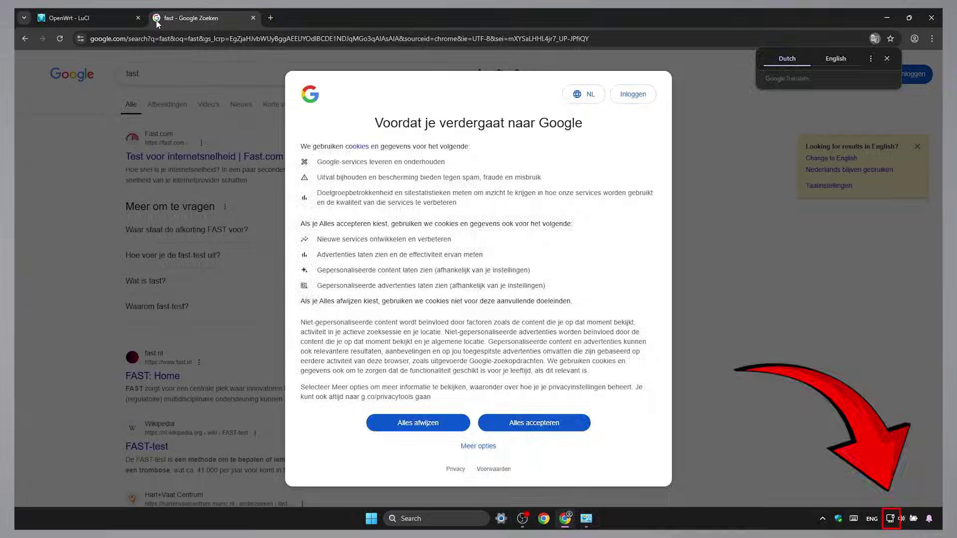
{"action": "left_click", "coordinate": [534, 423]}
{"action": "left_click", "coordinate": [256, 157]}
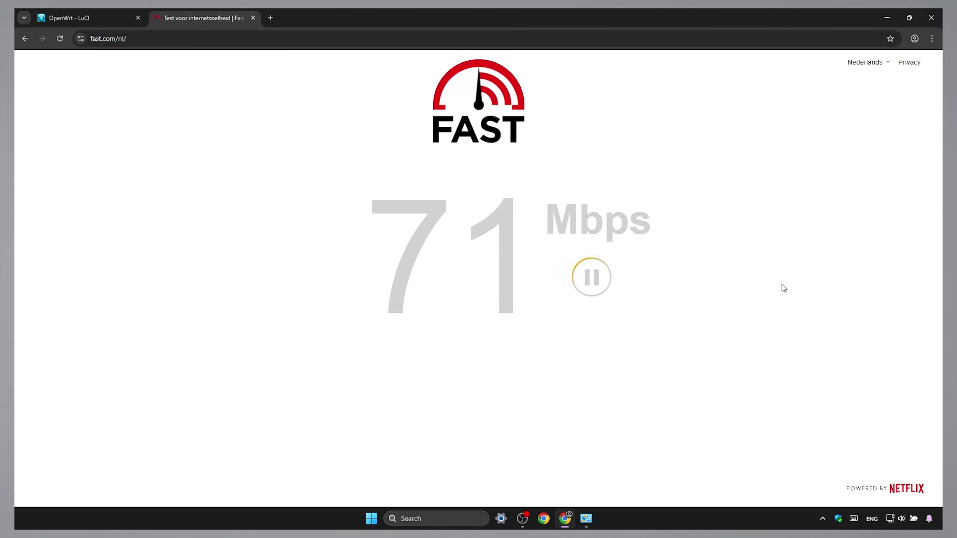
- Return to the LuCI Wireless Overview to check the station at 192.168.2.2 on AnasBox-5.0
{"action": "left_click", "coordinate": [122, 21]}
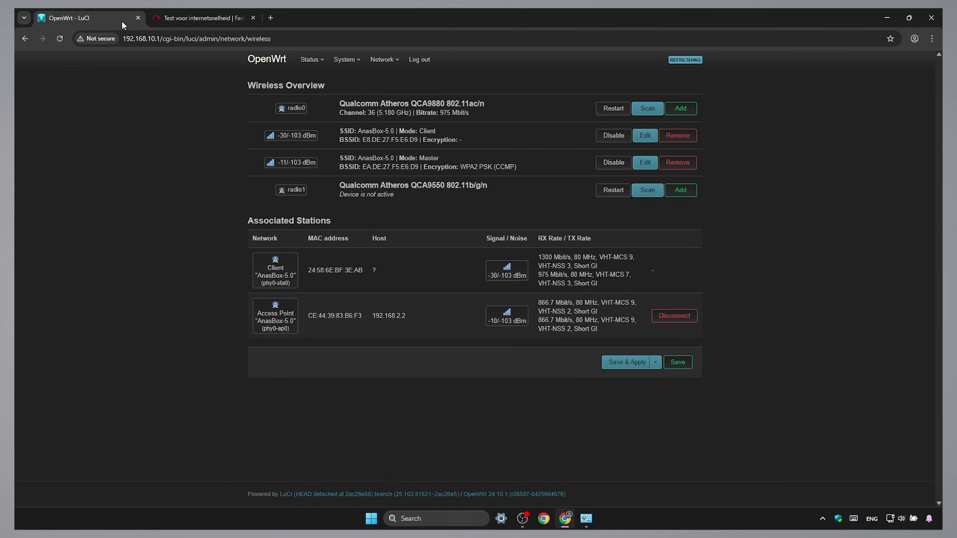